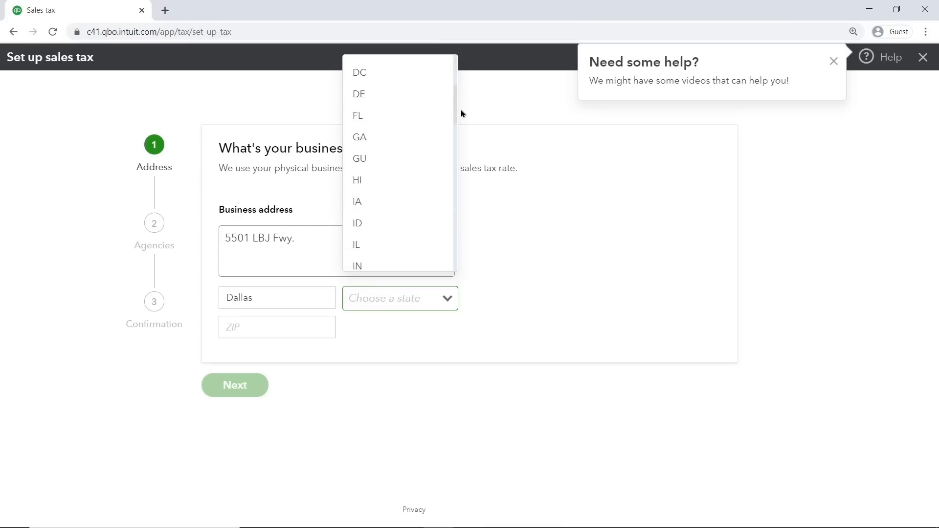
Complete the business address with TX as the state and the business ZIP code, and continue the sales tax setup.
{"action": "left_click", "coordinate": [389, 152]}
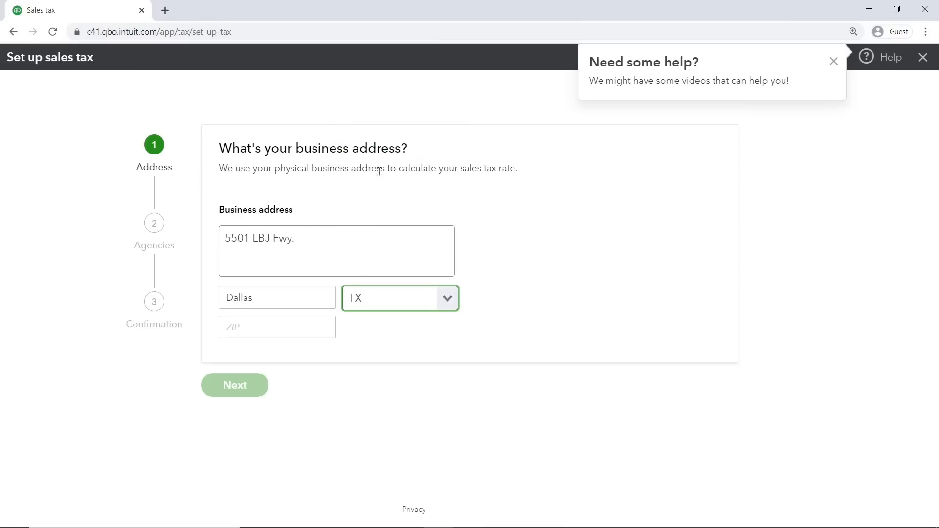
{"action": "left_click", "coordinate": [296, 328]}
{"action": "type", "text": "75240"}
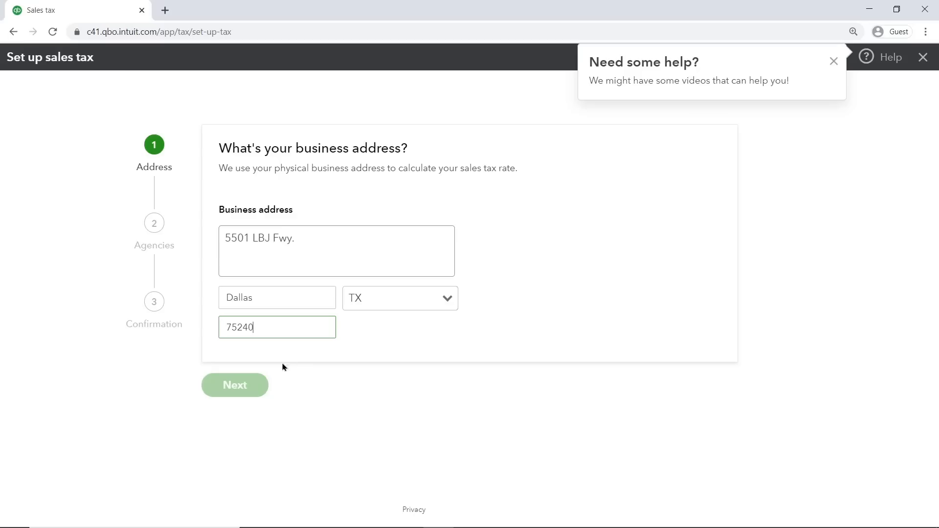
{"action": "left_click", "coordinate": [254, 388]}
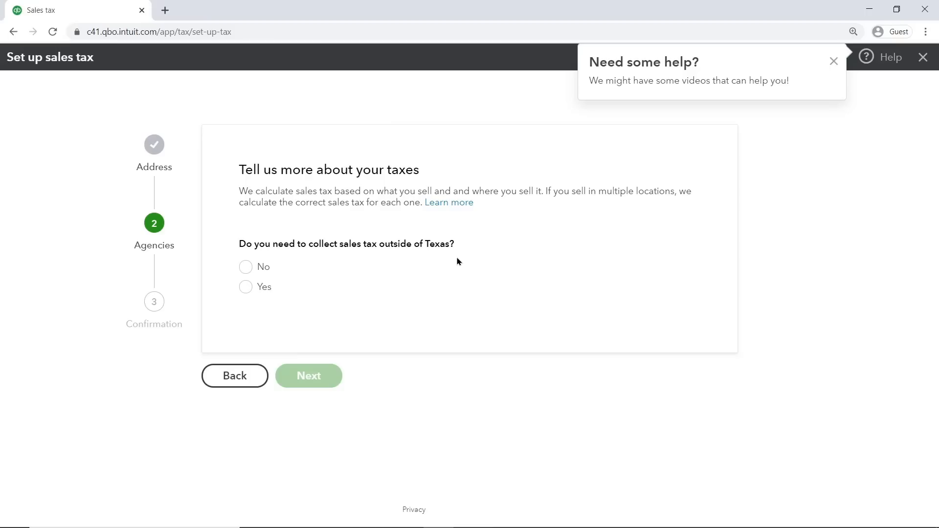
Try answering Yes to collecting sales tax outside Texas and browse the additional tax agencies offered for selection.
{"action": "left_click", "coordinate": [248, 270]}
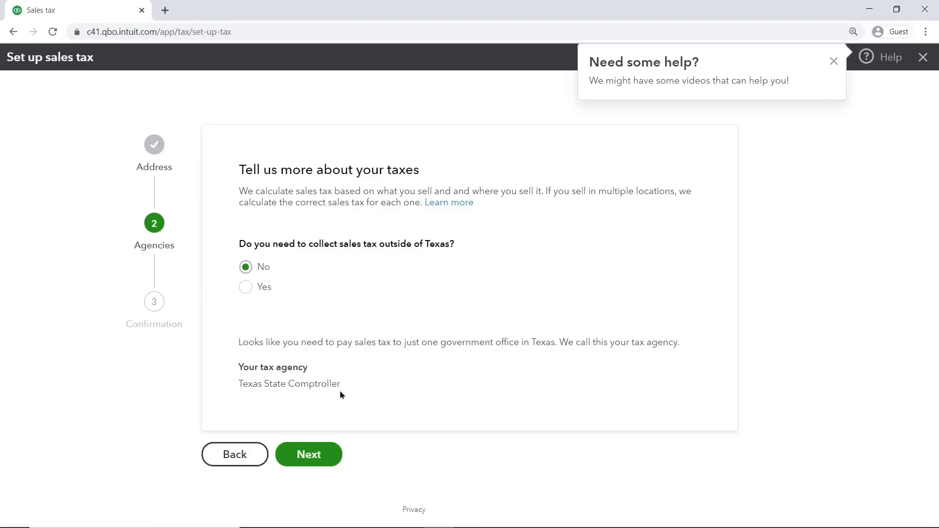
{"action": "left_click", "coordinate": [251, 295]}
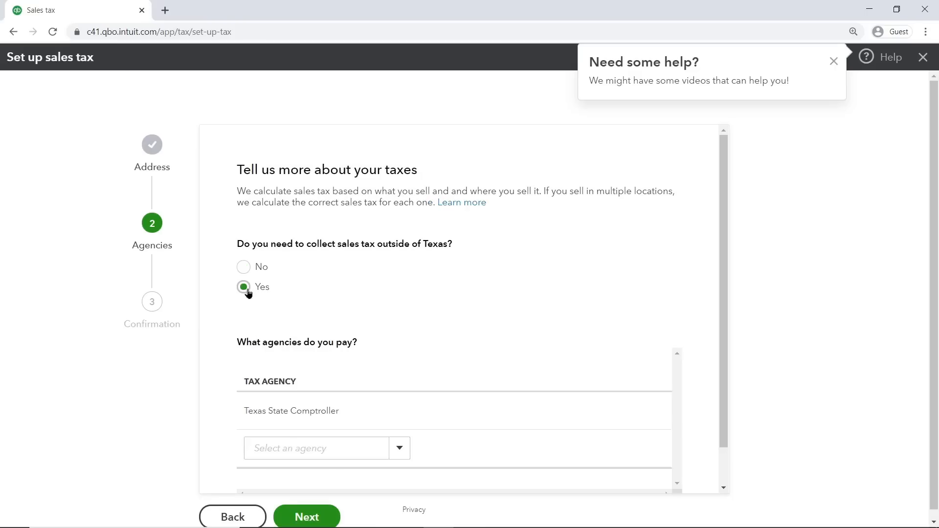
{"action": "left_click", "coordinate": [398, 448]}
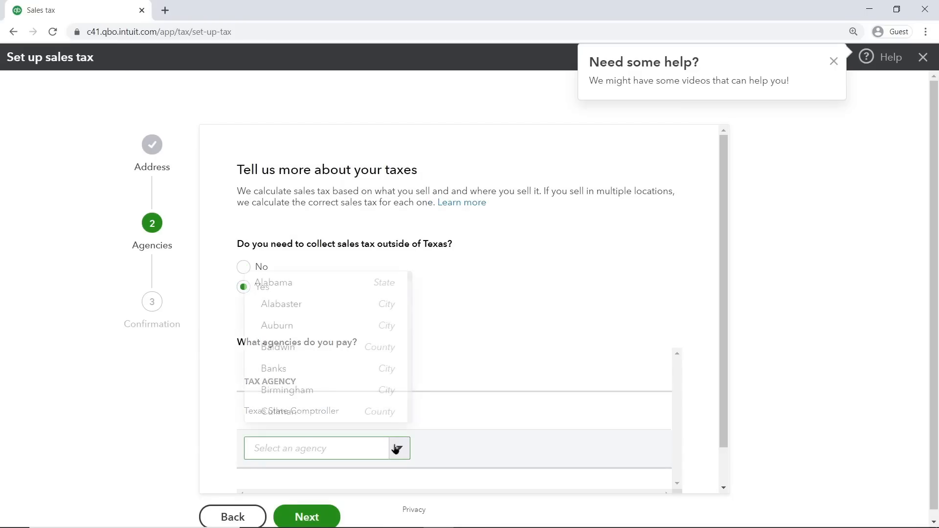
{"action": "scroll", "coordinate": [348, 413], "scroll_direction": "down", "scroll_amount": 2}
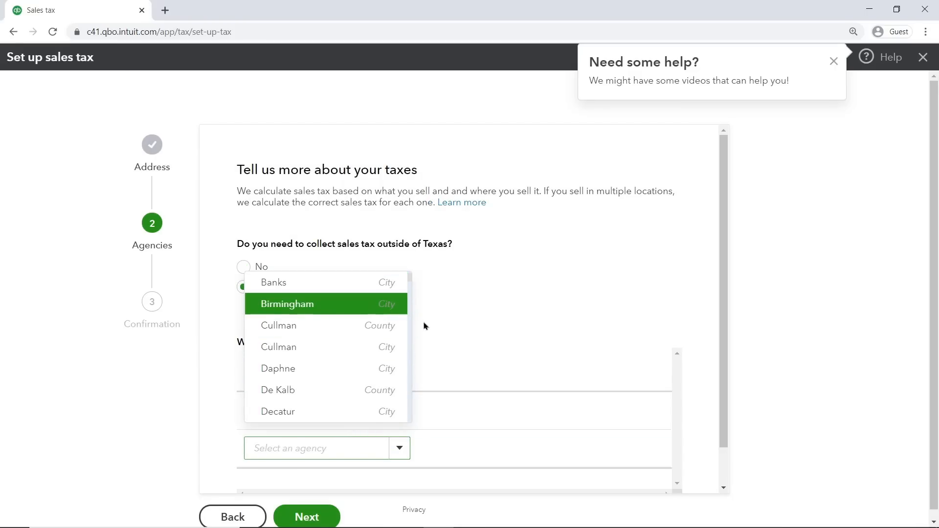
{"action": "left_click", "coordinate": [442, 338]}
Answer No to collecting sales tax outside Texas, finish the automatic sales tax setup and close it.
{"action": "left_click", "coordinate": [257, 266]}
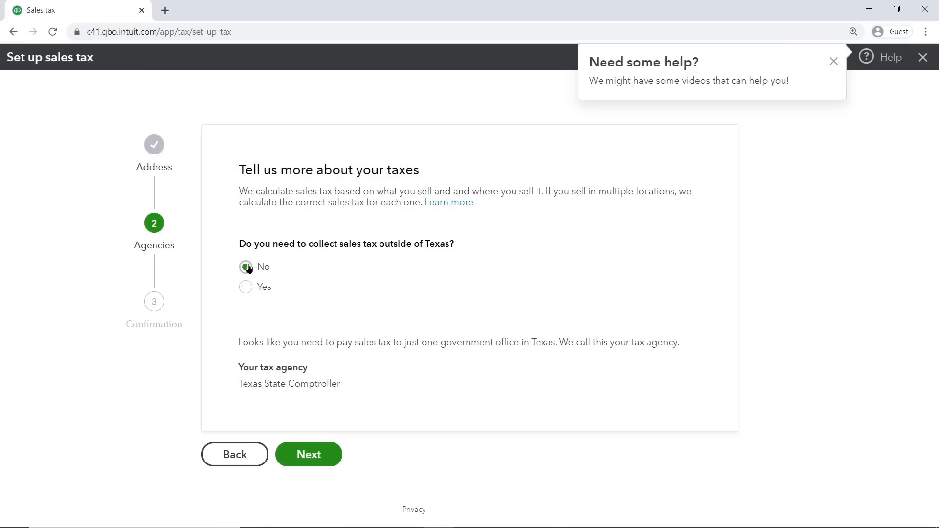
{"action": "left_click", "coordinate": [305, 453]}
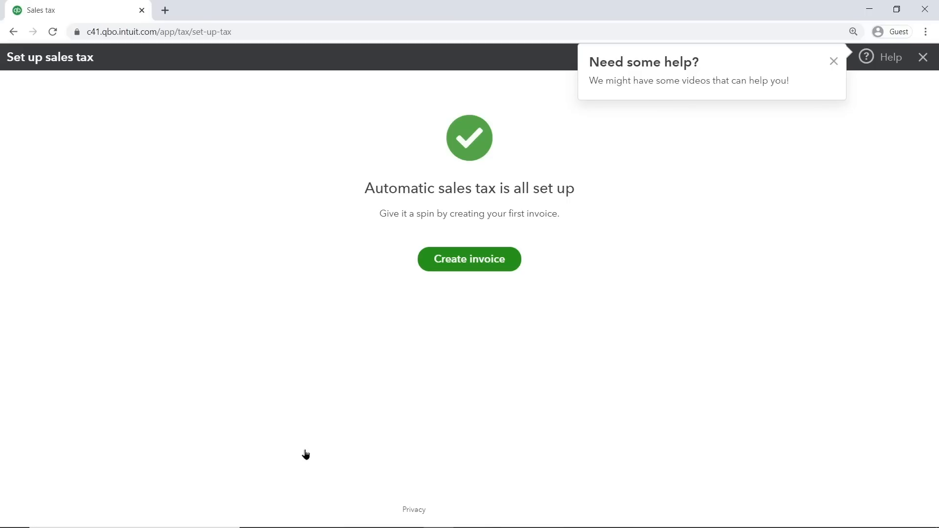
{"action": "left_click", "coordinate": [922, 59]}
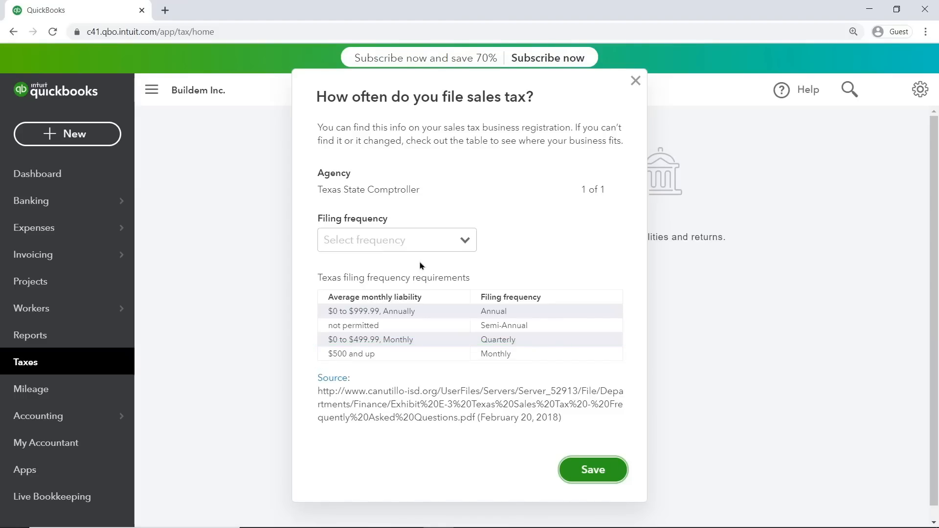
Set the sales tax filing frequency for the Texas State Comptroller to Monthly and save it.
{"action": "left_click", "coordinate": [464, 241]}
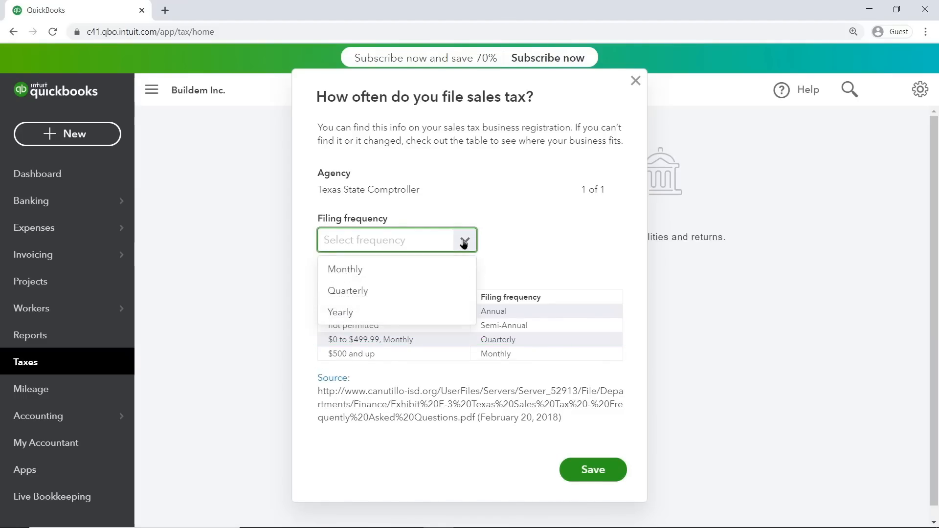
{"action": "left_click", "coordinate": [421, 270]}
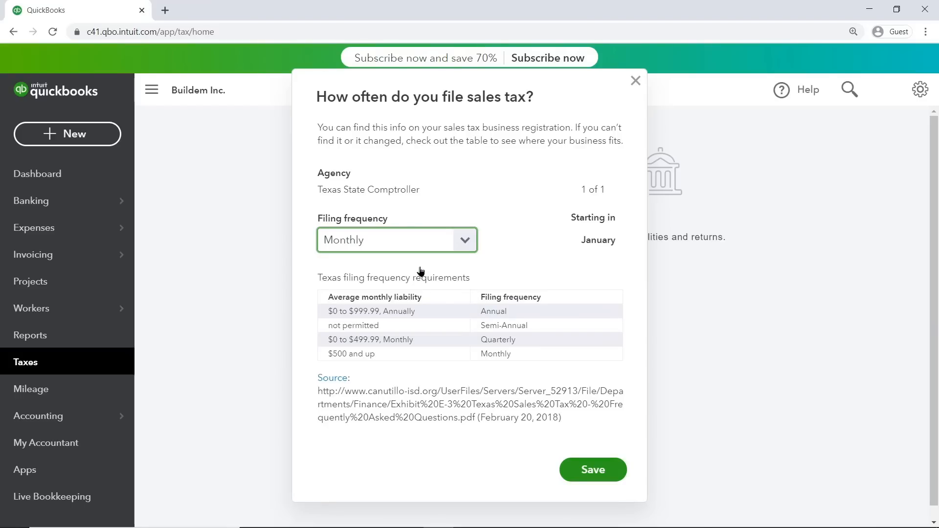
{"action": "left_click", "coordinate": [568, 472]}
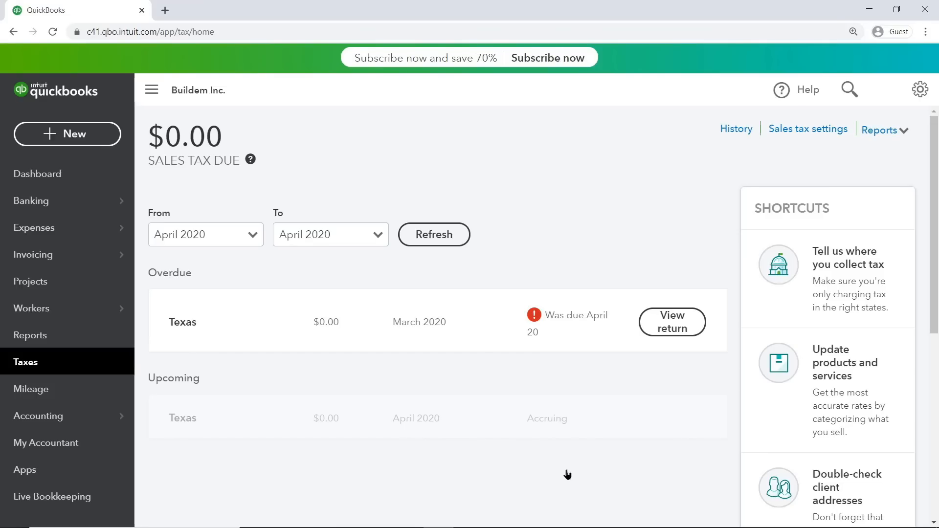
In the sales tax settings, change the Texas State Comptroller's start date to 01/01/2020 and save it.
{"action": "left_click", "coordinate": [784, 130]}
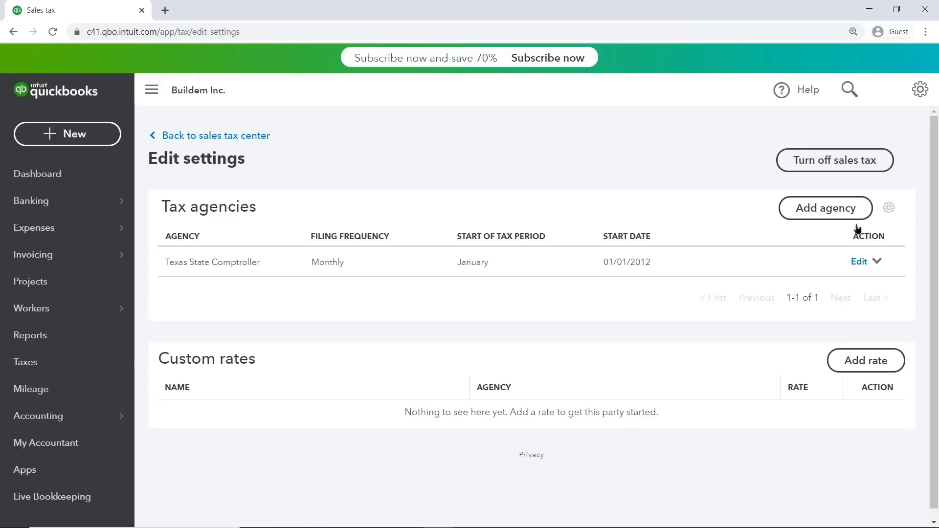
{"action": "left_click", "coordinate": [859, 262]}
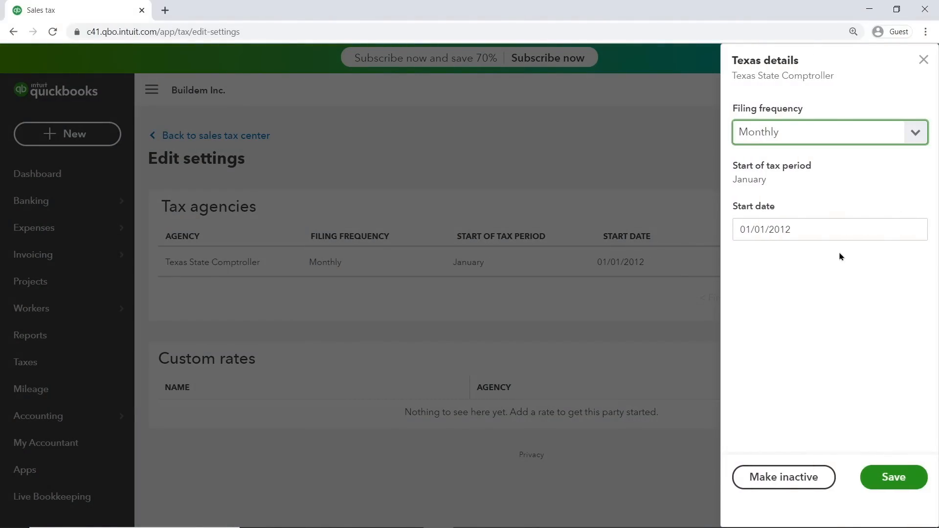
{"action": "left_click", "coordinate": [810, 230]}
{"action": "key", "text": "BackSpace"}
{"action": "key", "text": "BackSpace"}
{"action": "type", "text": "20"}
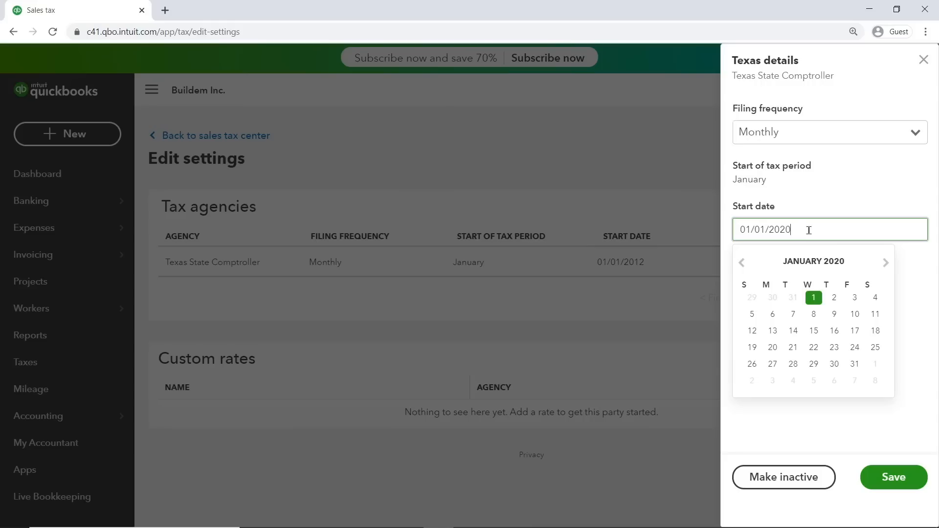
{"action": "left_click", "coordinate": [912, 311]}
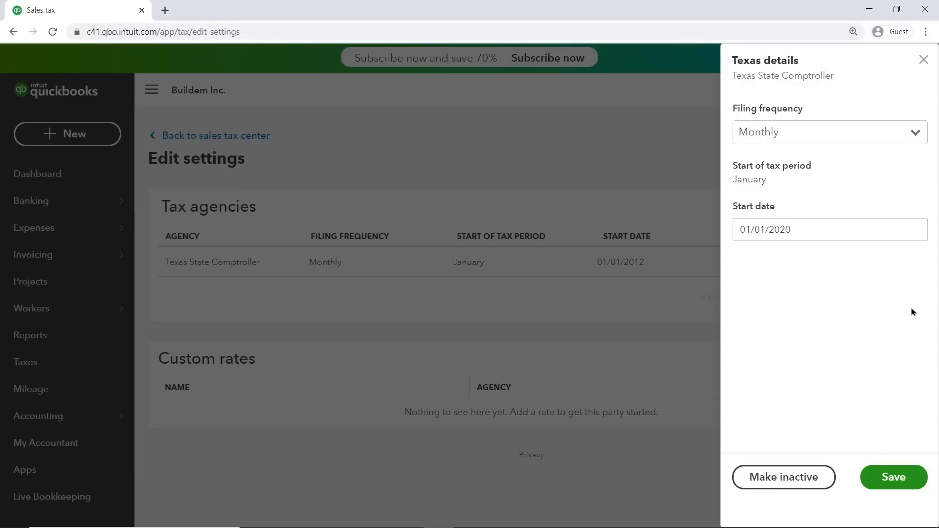
{"action": "left_click", "coordinate": [900, 483]}
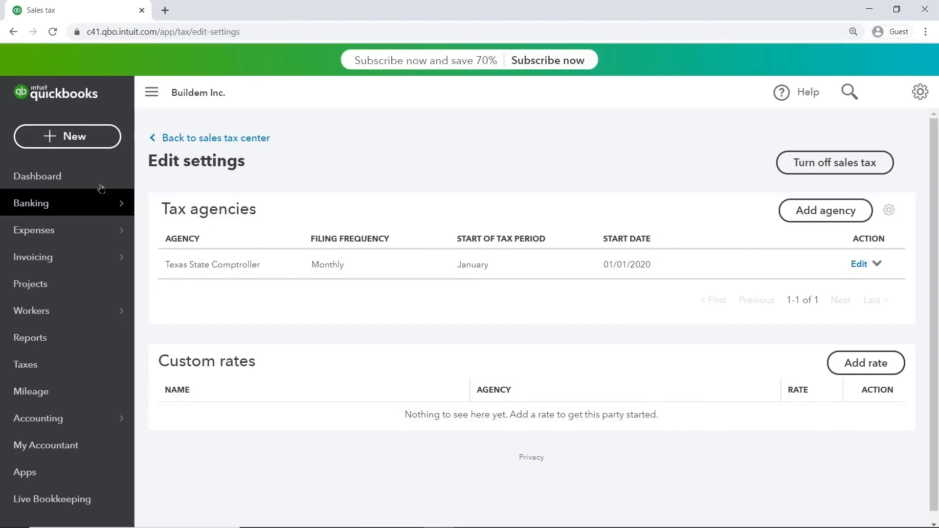
Add a new customer with the display name Taxable Customer, review its tax exemption setting and save the record.
{"action": "left_click", "coordinate": [97, 179]}
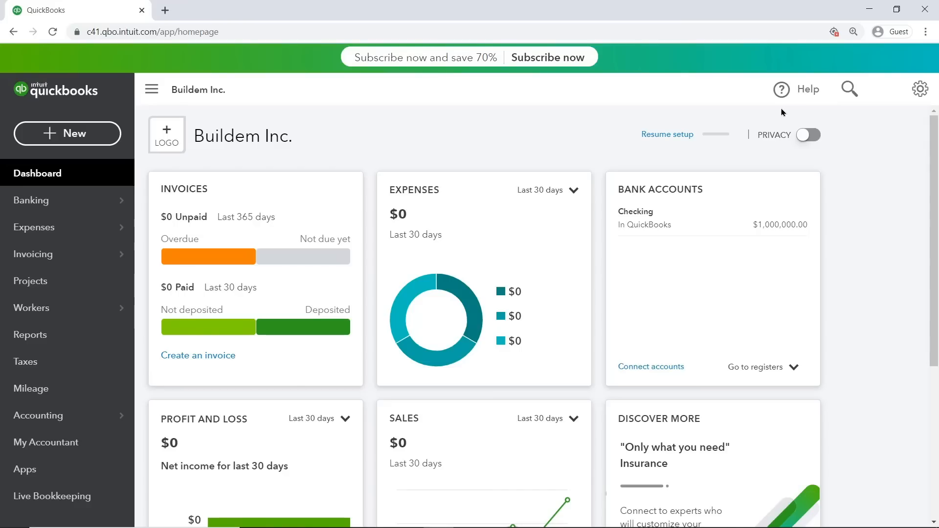
{"action": "mouse_move", "coordinate": [75, 259]}
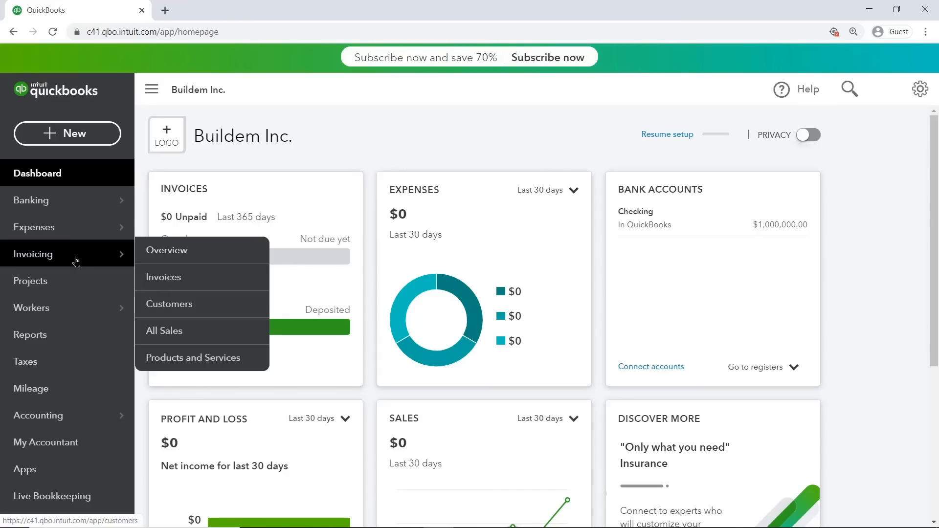
{"action": "left_click", "coordinate": [188, 308]}
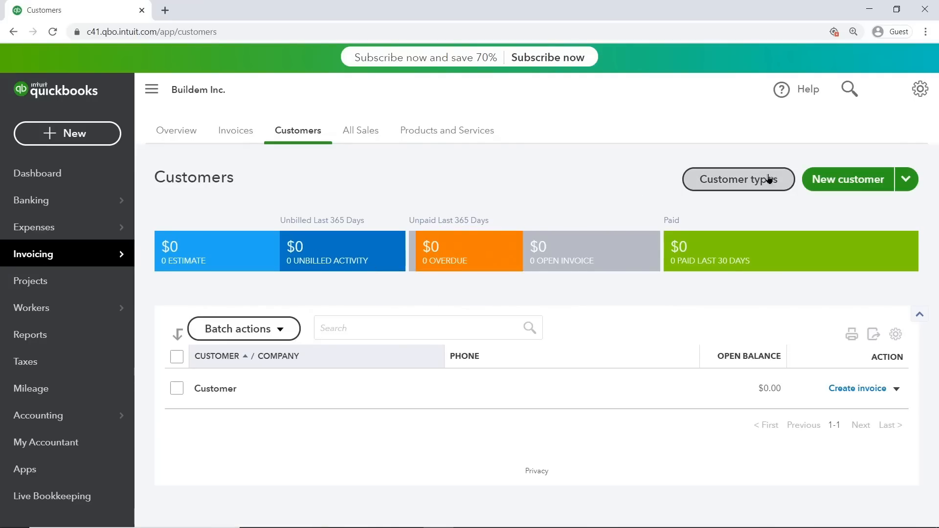
{"action": "left_click", "coordinate": [831, 177]}
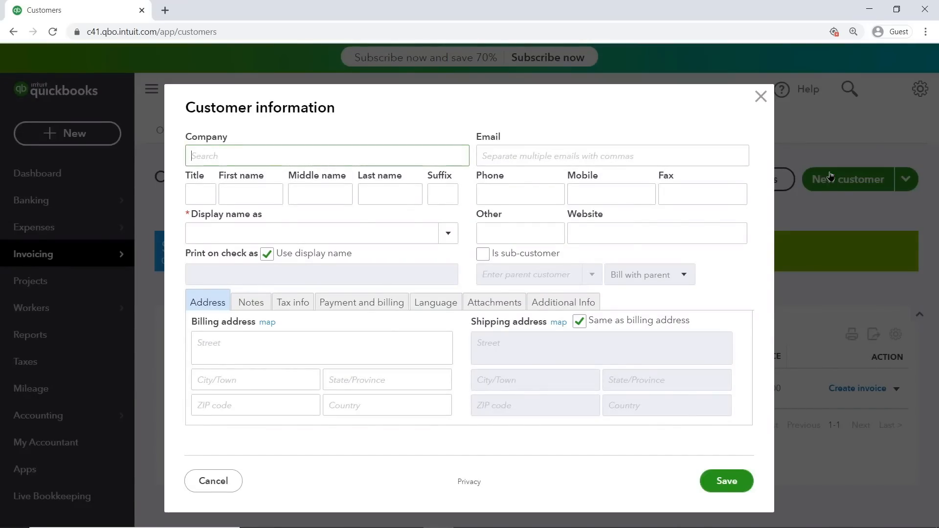
{"action": "left_click", "coordinate": [386, 231]}
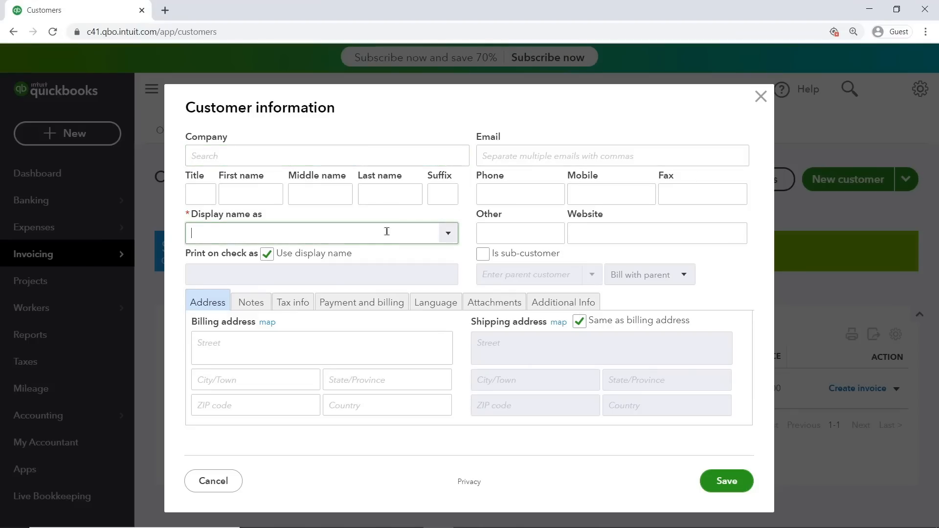
{"action": "type", "text": "Taxable Customer"}
{"action": "left_click", "coordinate": [288, 304]}
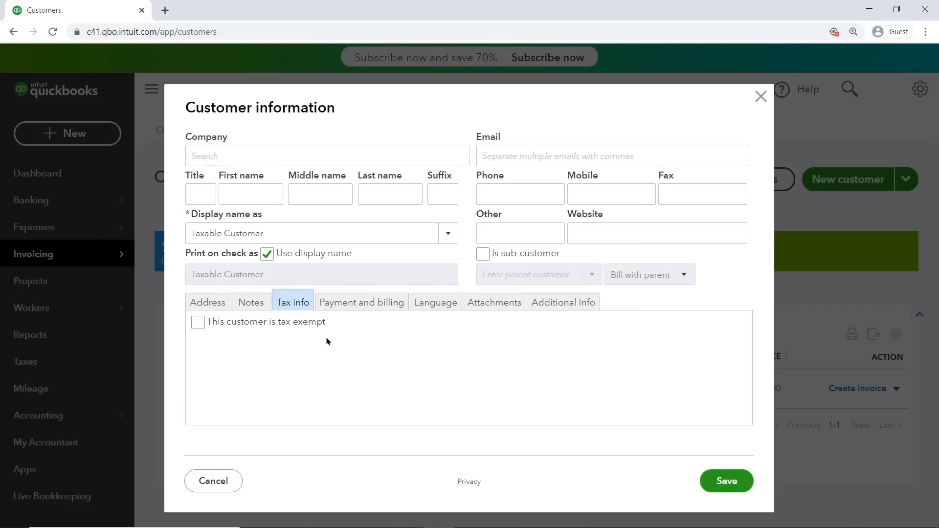
{"action": "left_click", "coordinate": [724, 482]}
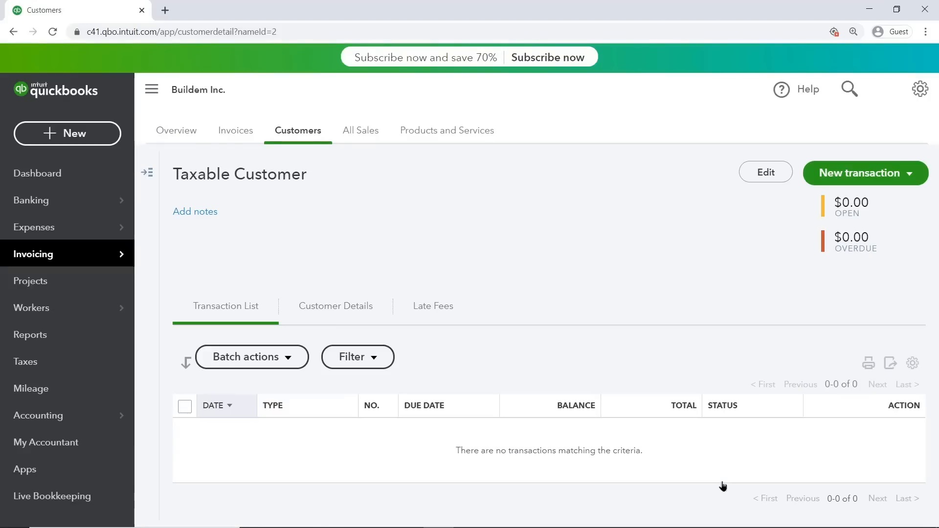
Return to the customer list and start a new customer record with the display name Nontaxable Customer.
{"action": "left_click", "coordinate": [297, 140]}
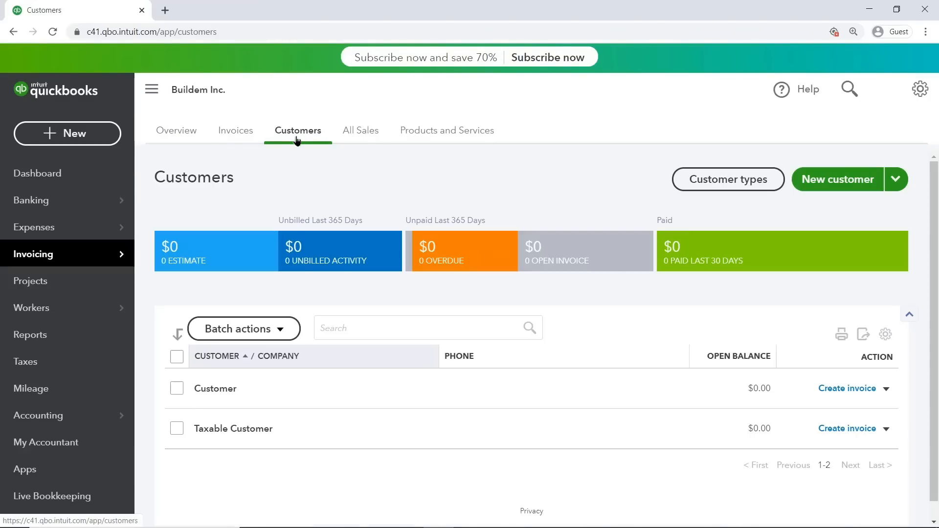
{"action": "left_click", "coordinate": [832, 179]}
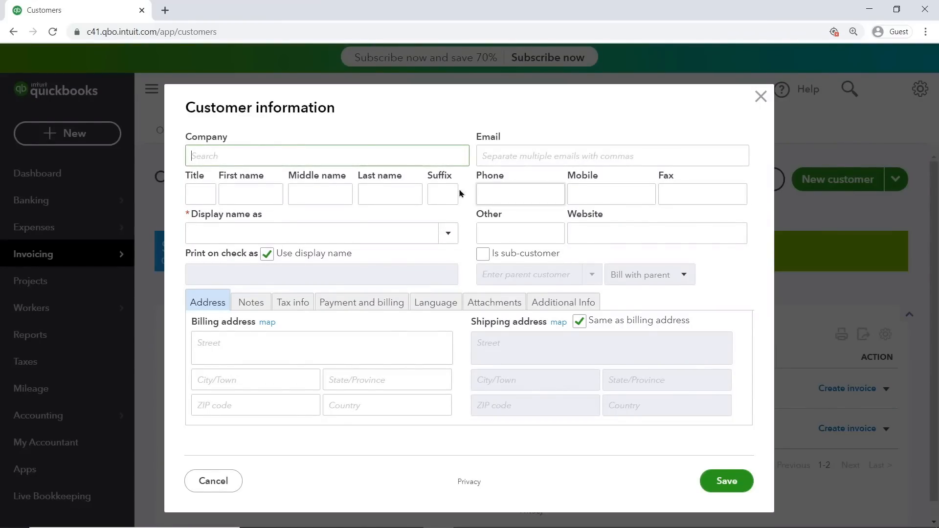
{"action": "left_click", "coordinate": [362, 232]}
{"action": "type", "text": "Nontaxable Customer"}
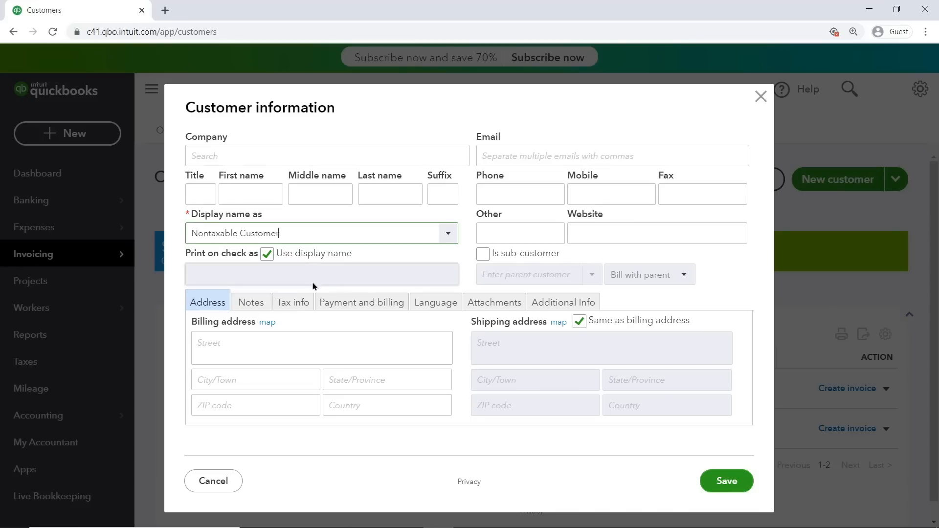
Mark the new customer as tax exempt with reason Charitable organization, enter the exemption number in the exemption details, and save the record.
{"action": "left_click", "coordinate": [298, 304]}
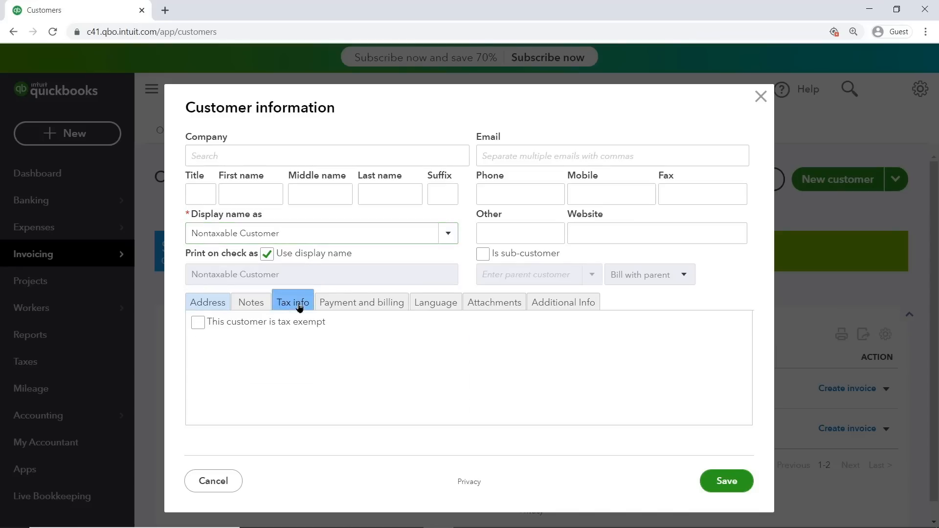
{"action": "left_click", "coordinate": [197, 323]}
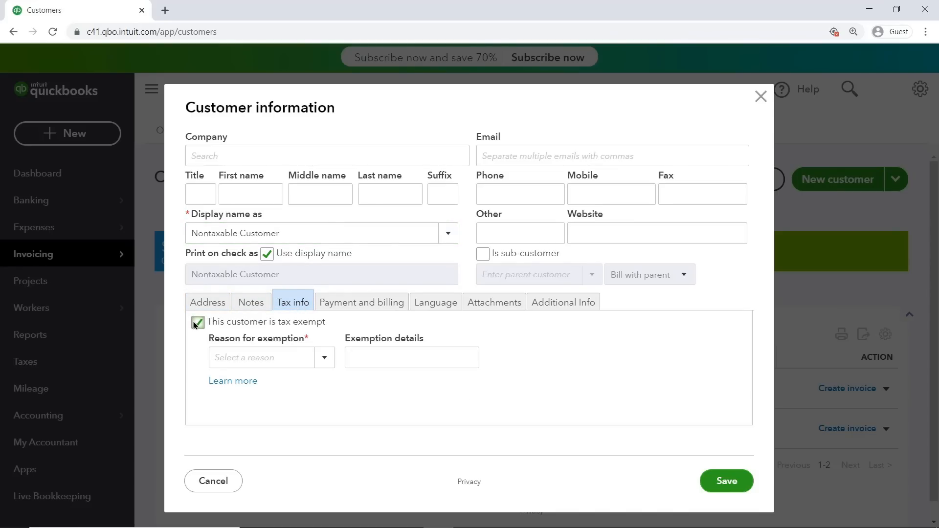
{"action": "left_click", "coordinate": [318, 364]}
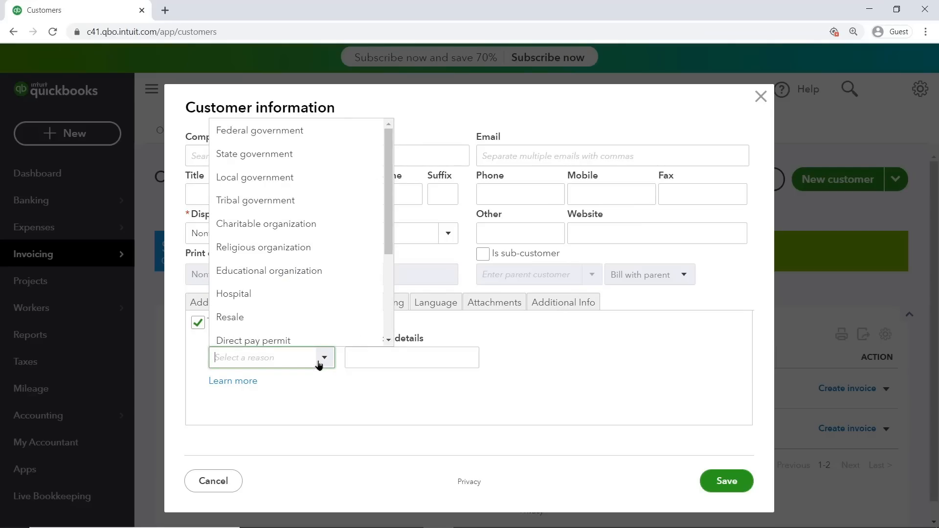
{"action": "left_click", "coordinate": [294, 224]}
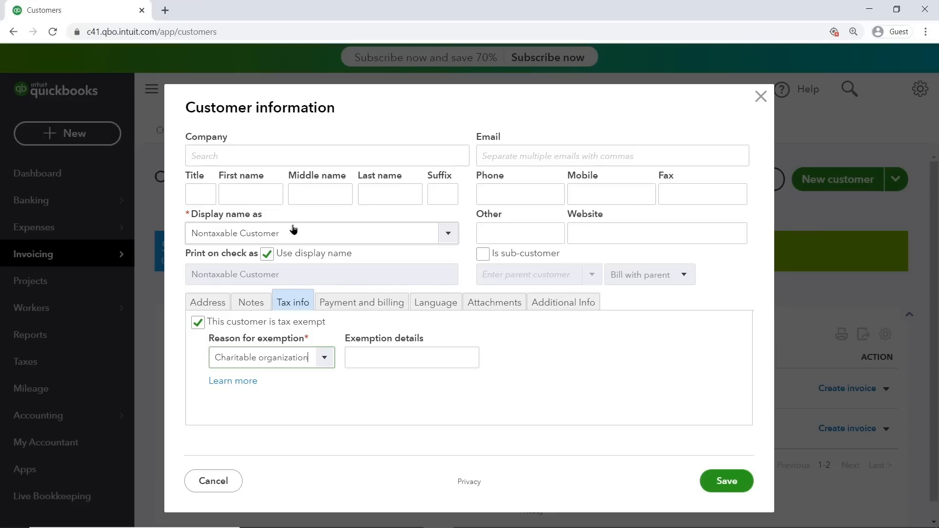
{"action": "left_click", "coordinate": [362, 357]}
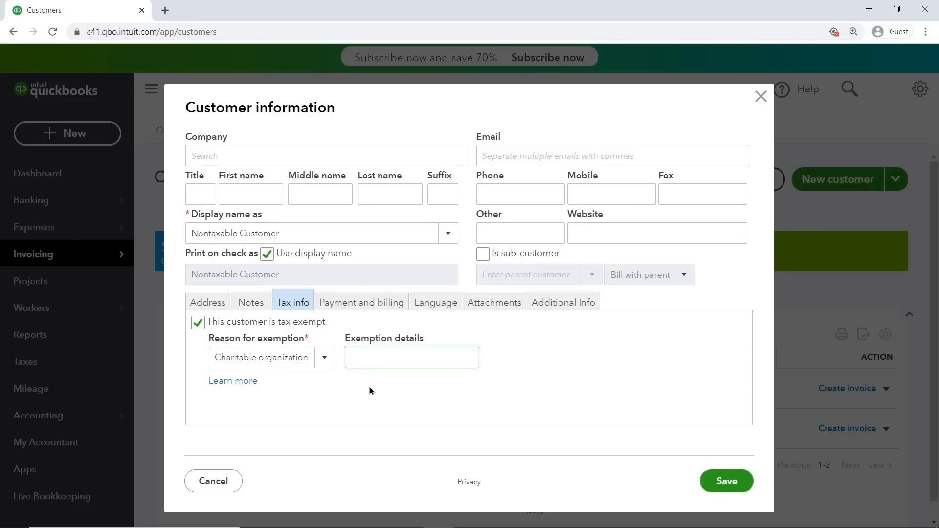
{"action": "type", "text": "8675309"}
{"action": "left_click", "coordinate": [485, 304]}
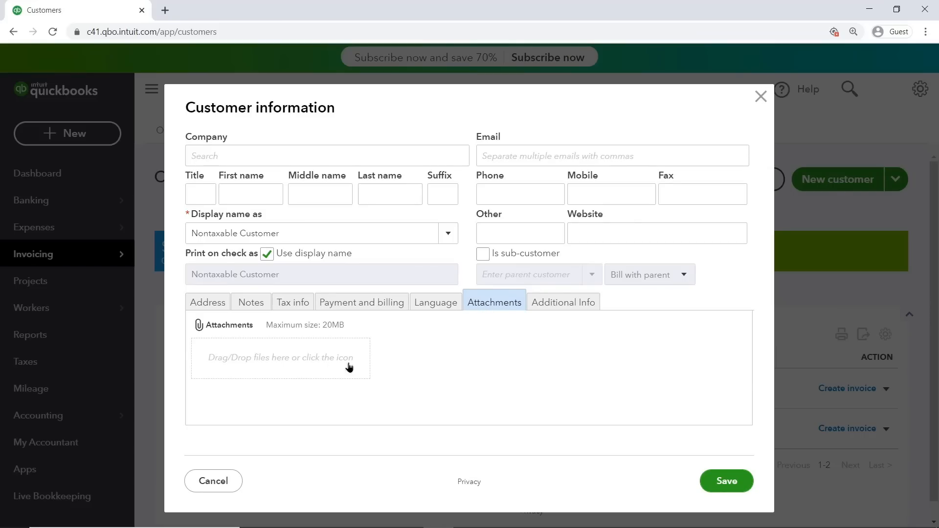
{"action": "left_click", "coordinate": [716, 482]}
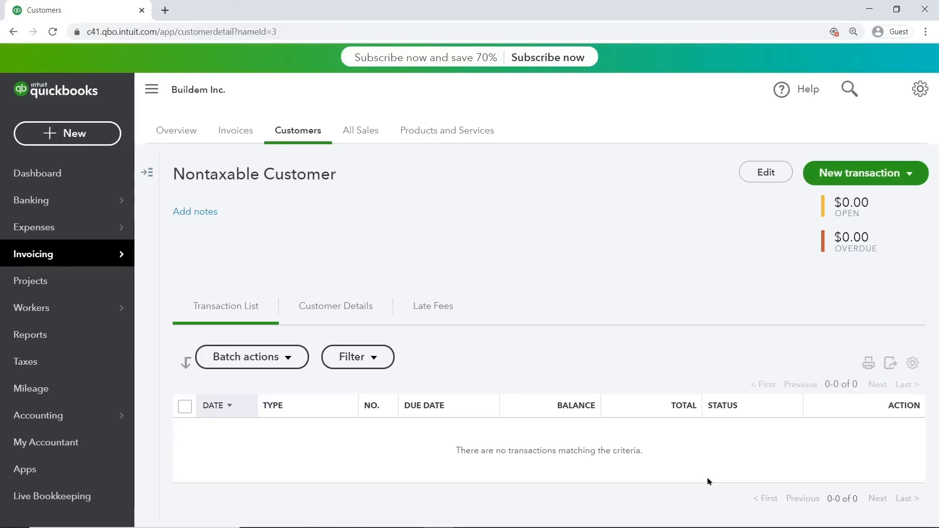
Review the customer list and open the list of products and services.
{"action": "left_click", "coordinate": [300, 142]}
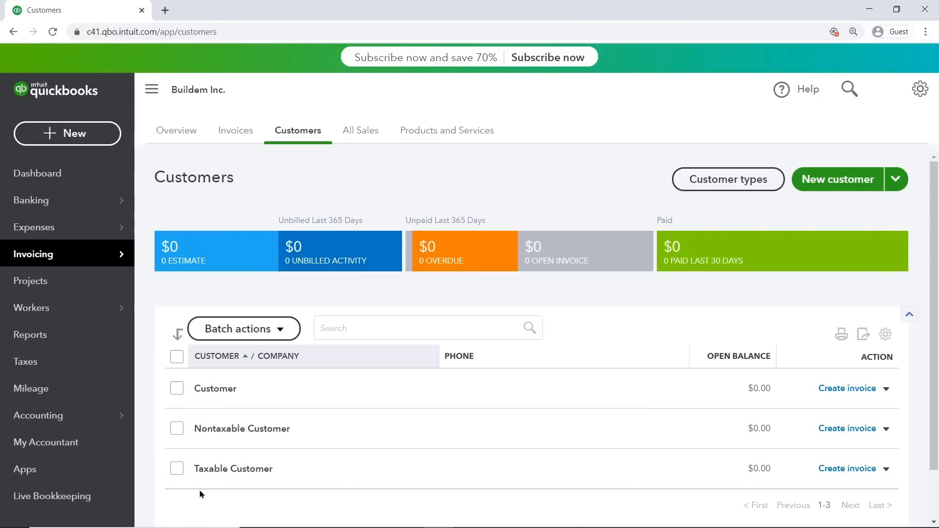
{"action": "left_click", "coordinate": [59, 179]}
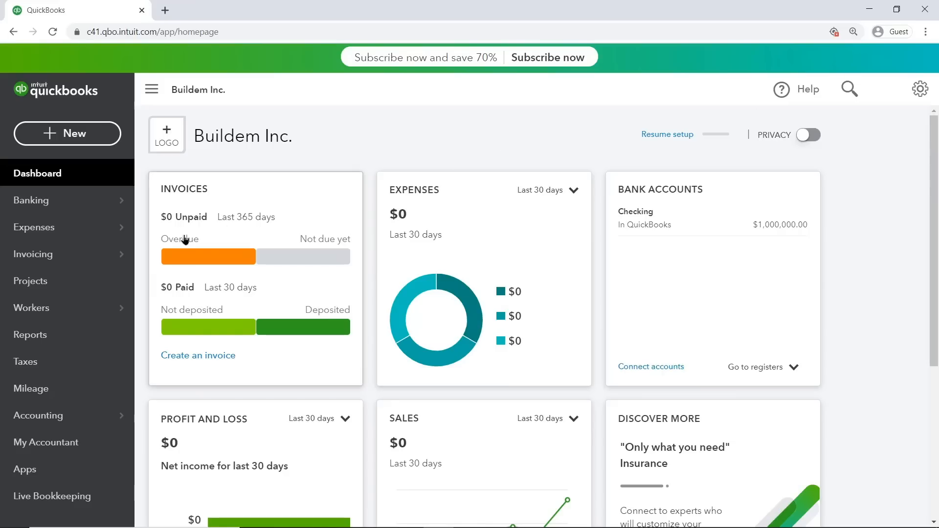
{"action": "mouse_move", "coordinate": [64, 266]}
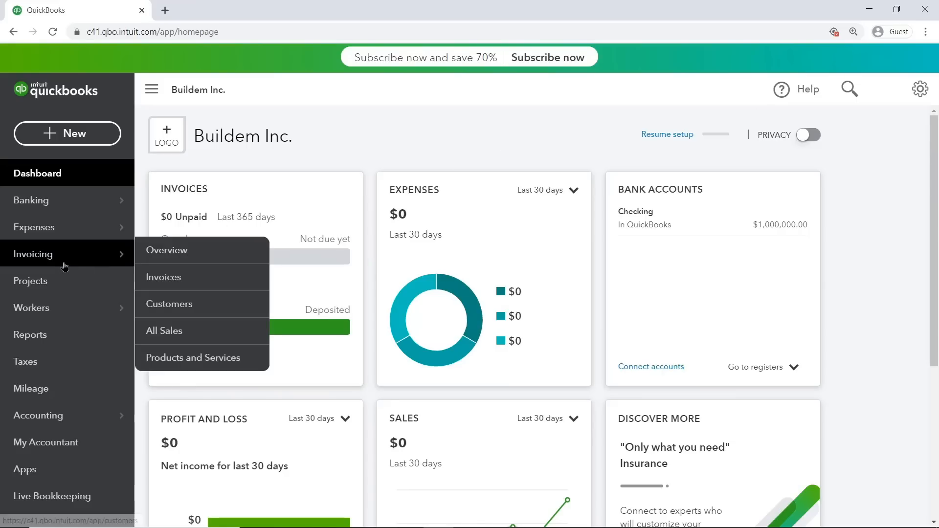
{"action": "left_click", "coordinate": [175, 358]}
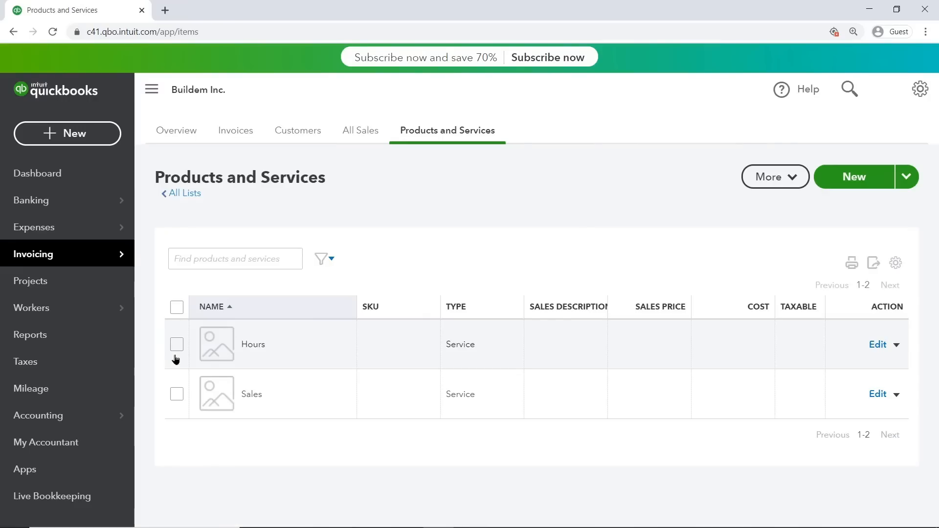
Start a new non-inventory item named Taxable Widget with a sales price of 1000, checking its income account.
{"action": "left_click", "coordinate": [853, 179]}
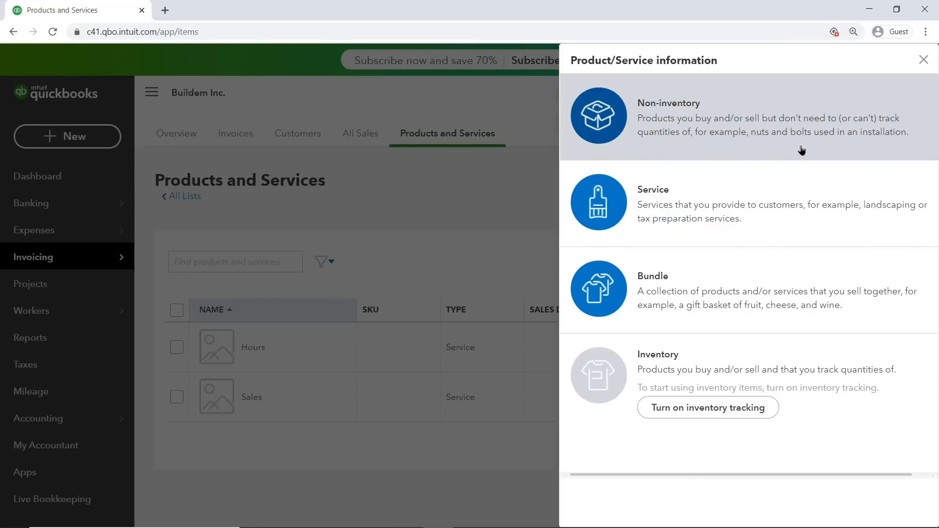
{"action": "left_click", "coordinate": [784, 133]}
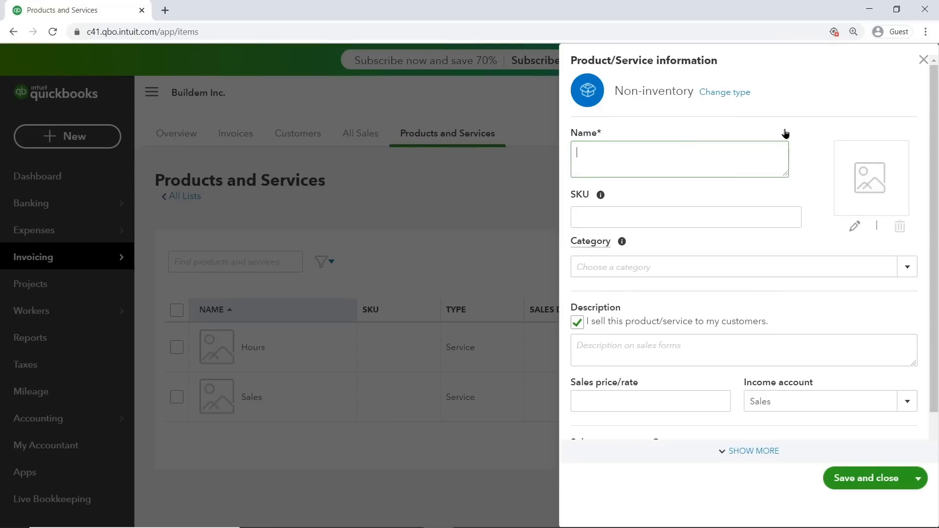
{"action": "type", "text": "Taxable Widget"}
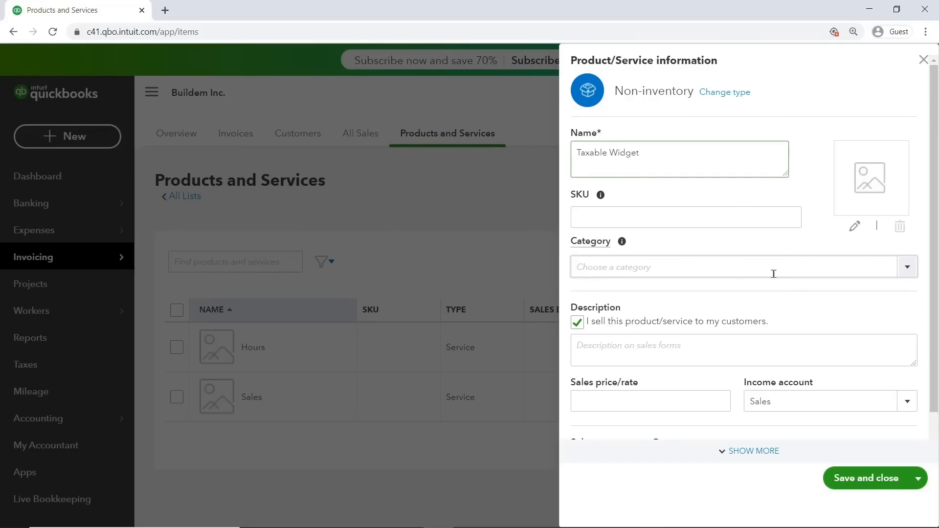
{"action": "left_click", "coordinate": [654, 396]}
{"action": "type", "text": "1000"}
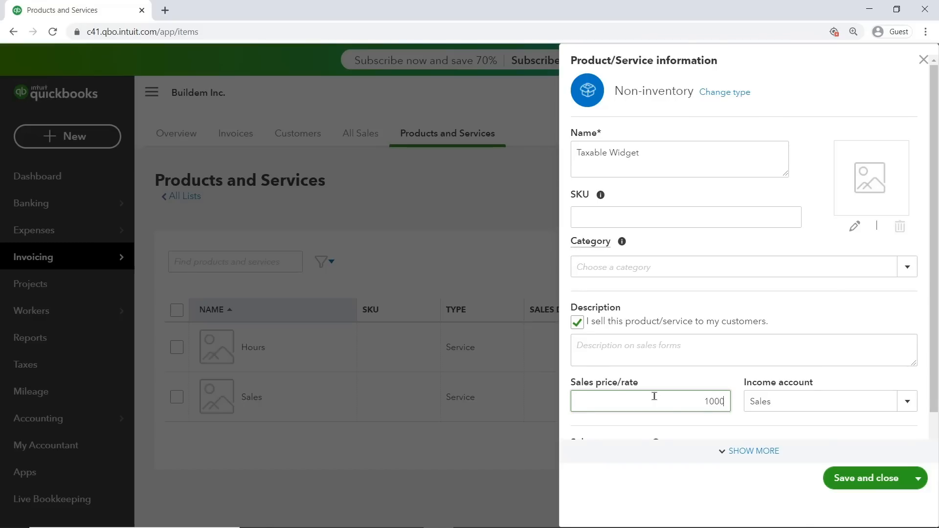
{"action": "left_click", "coordinate": [769, 403]}
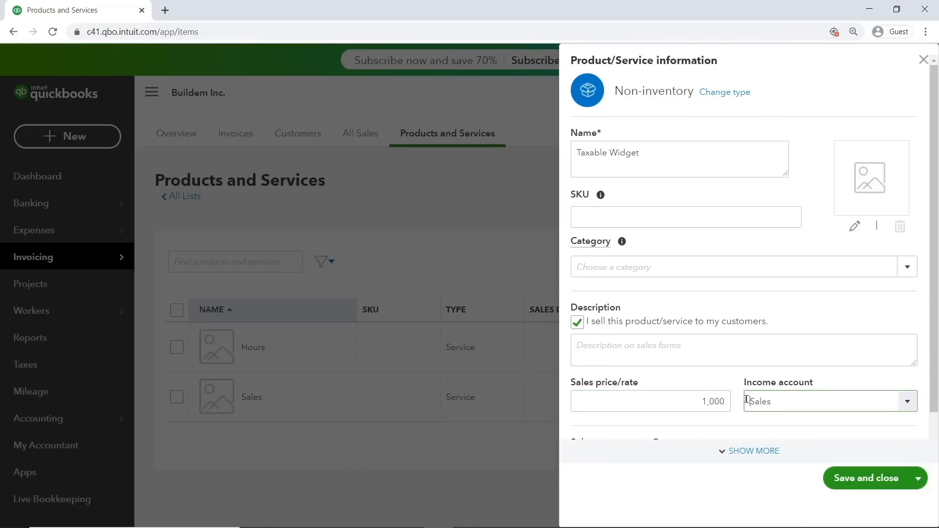
{"action": "left_click_drag", "start_coordinate": [935, 377], "coordinate": [938, 406]}
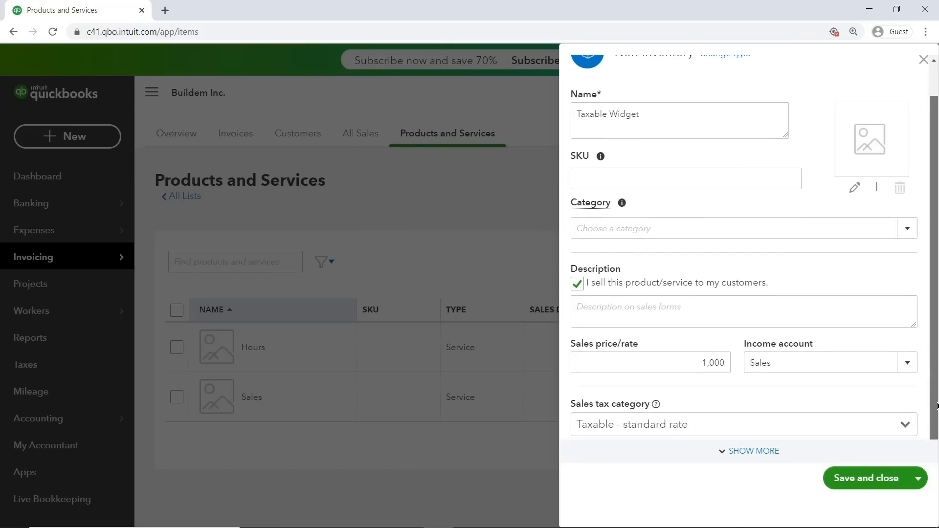
Review the special sales tax categories, including Clothing, keep Taxable - standard rate, and save the item, starting another new one.
{"action": "left_click", "coordinate": [907, 427]}
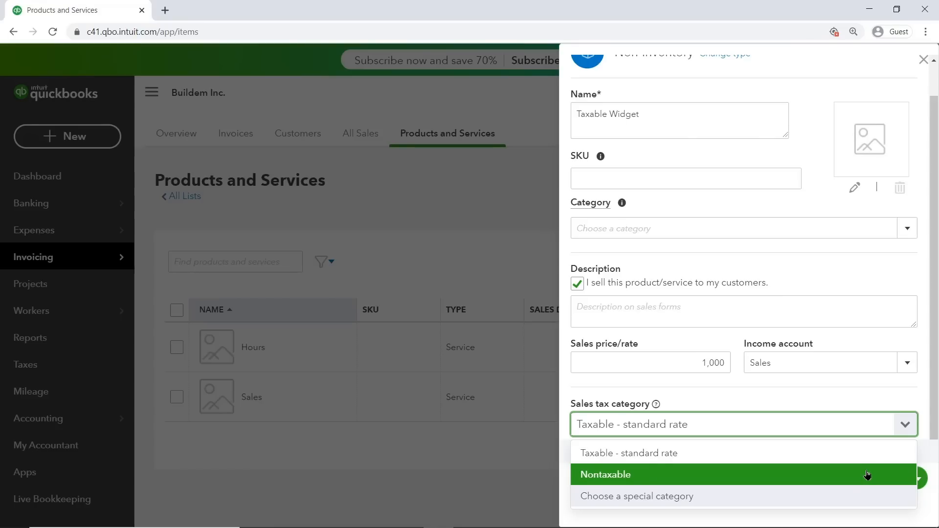
{"action": "left_click", "coordinate": [852, 491]}
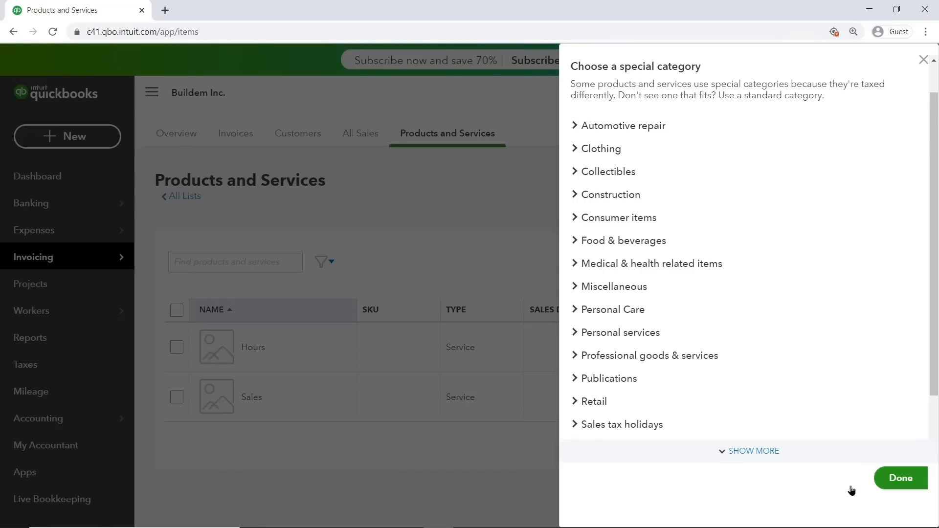
{"action": "left_click", "coordinate": [576, 149]}
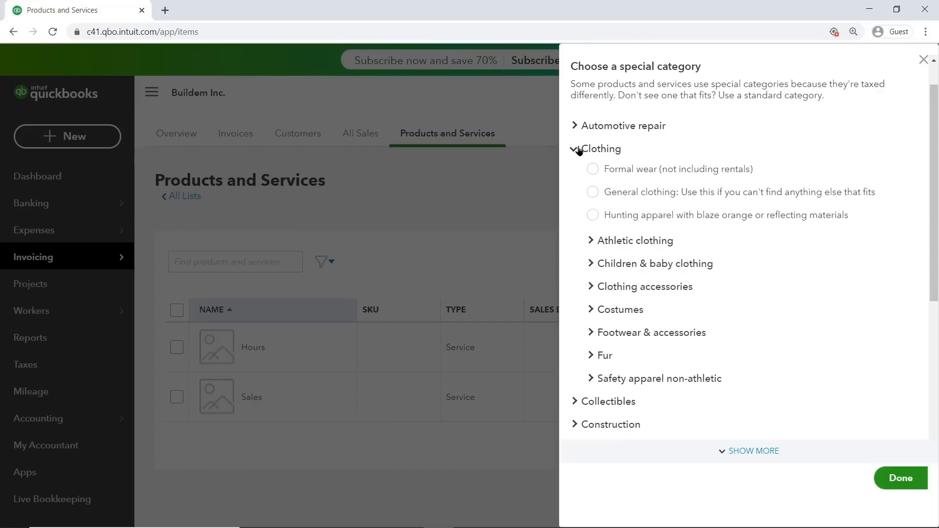
{"action": "left_click", "coordinate": [579, 151]}
{"action": "scroll", "coordinate": [925, 264], "scroll_direction": "down", "scroll_amount": 3}
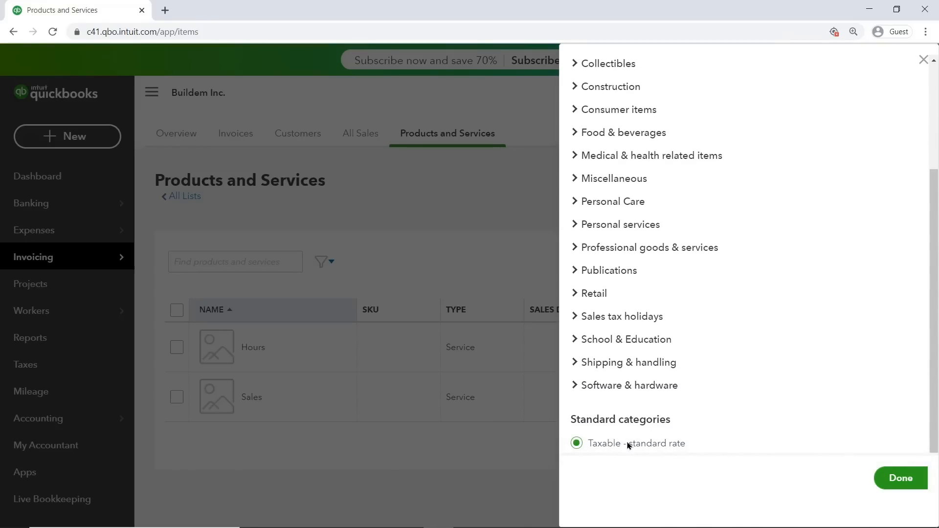
{"action": "left_click", "coordinate": [906, 487]}
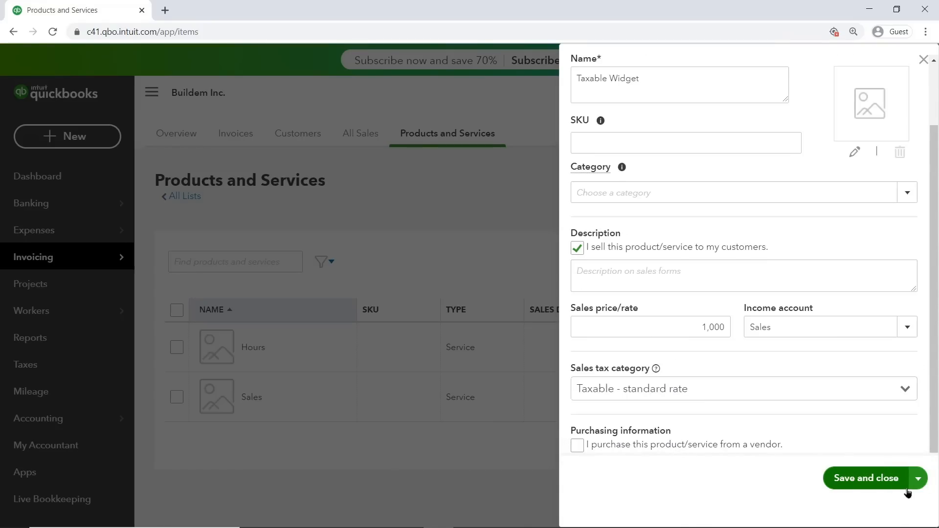
{"action": "left_click", "coordinate": [916, 485]}
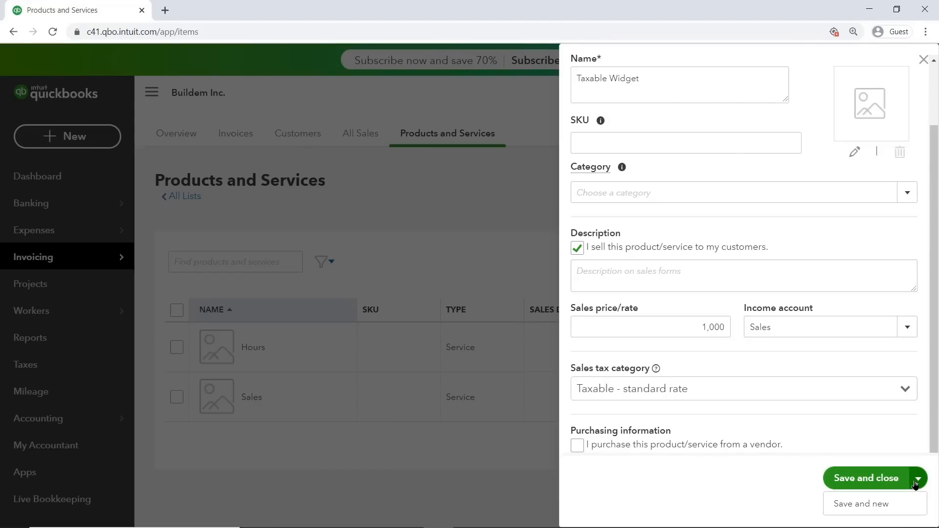
{"action": "left_click", "coordinate": [900, 505]}
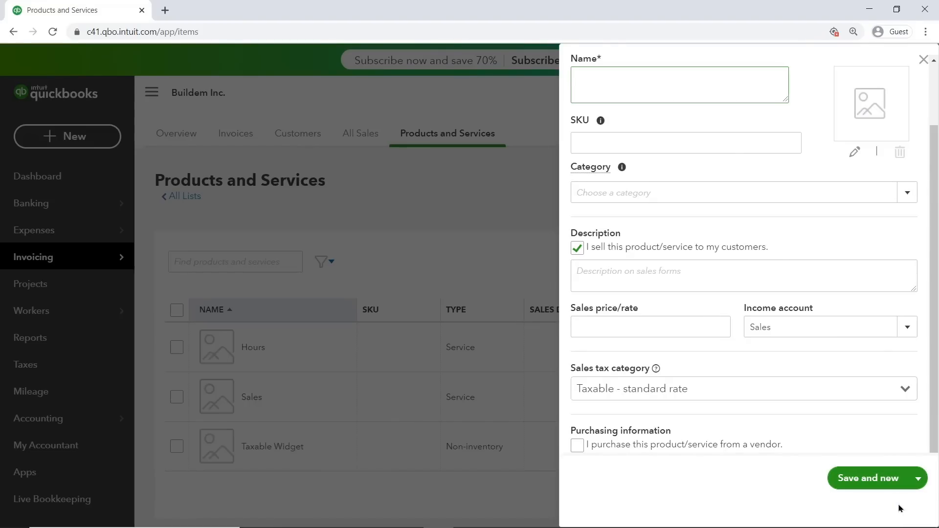
Name the new non-inventory item Nontaxable Widget, set its sales price to 1000 and keep Sales as the income account.
{"action": "type", "text": "Nontaxable Widget"}
{"action": "left_click", "coordinate": [677, 323]}
{"action": "type", "text": "1000"}
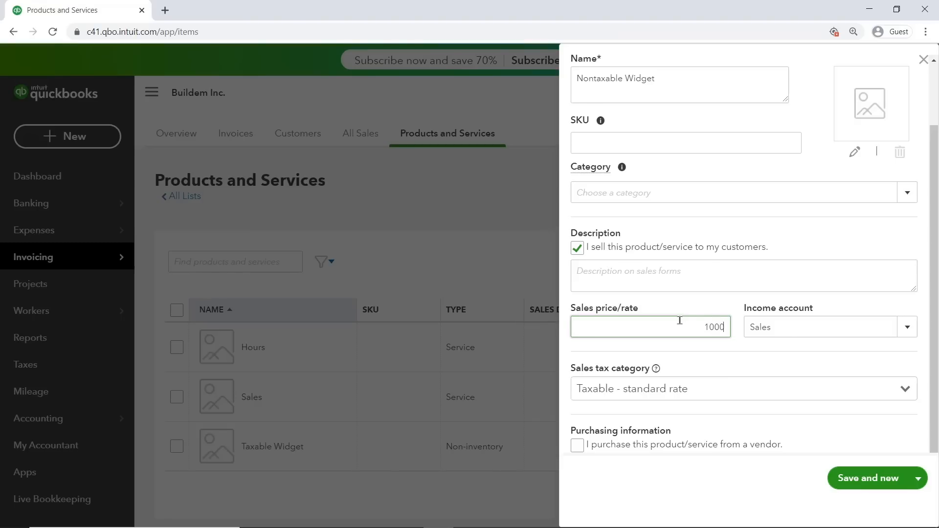
{"action": "left_click_drag", "start_coordinate": [772, 327], "coordinate": [740, 329]}
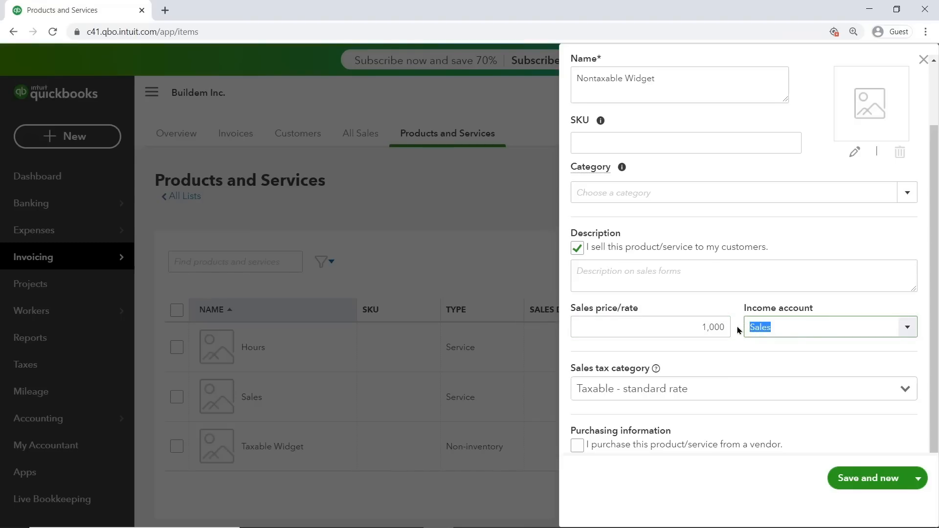
{"action": "left_click", "coordinate": [737, 328]}
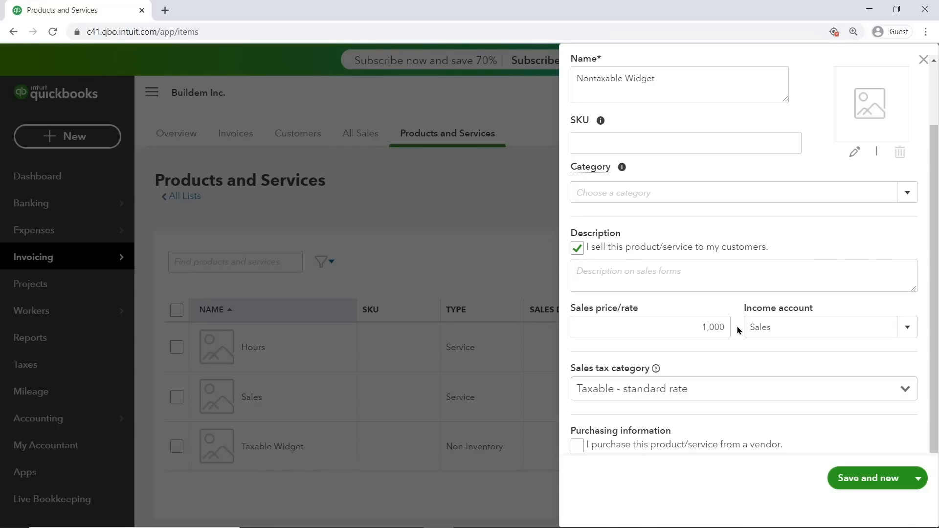
Set the item's sales tax category to Nontaxable, then save and close it.
{"action": "left_click", "coordinate": [904, 390]}
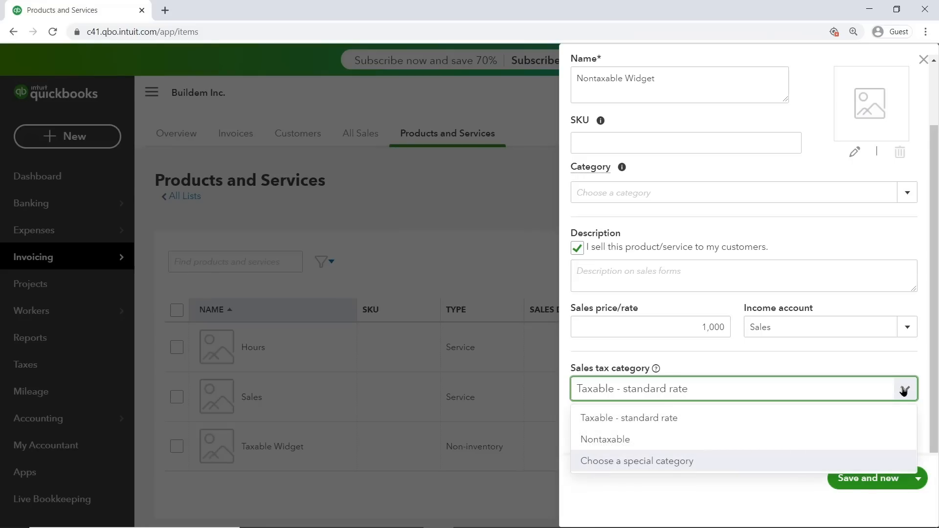
{"action": "left_click", "coordinate": [859, 439]}
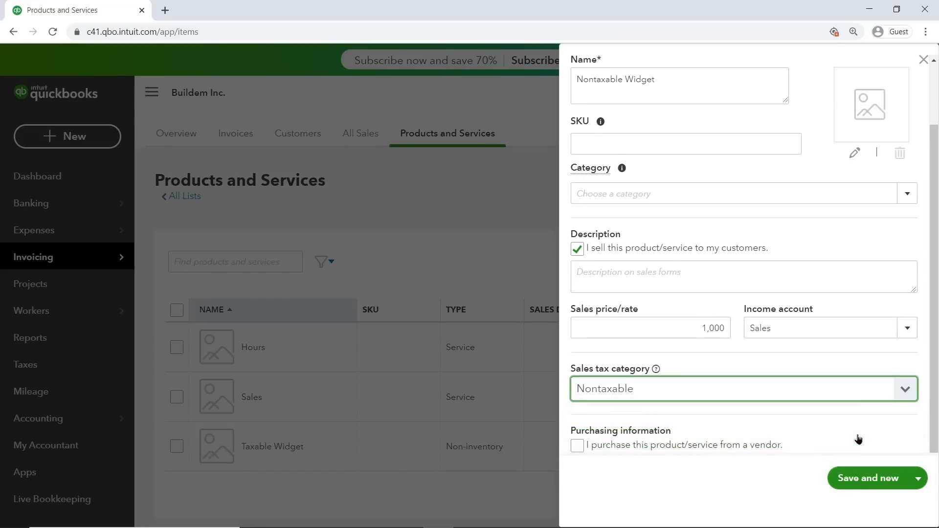
{"action": "left_click", "coordinate": [918, 478]}
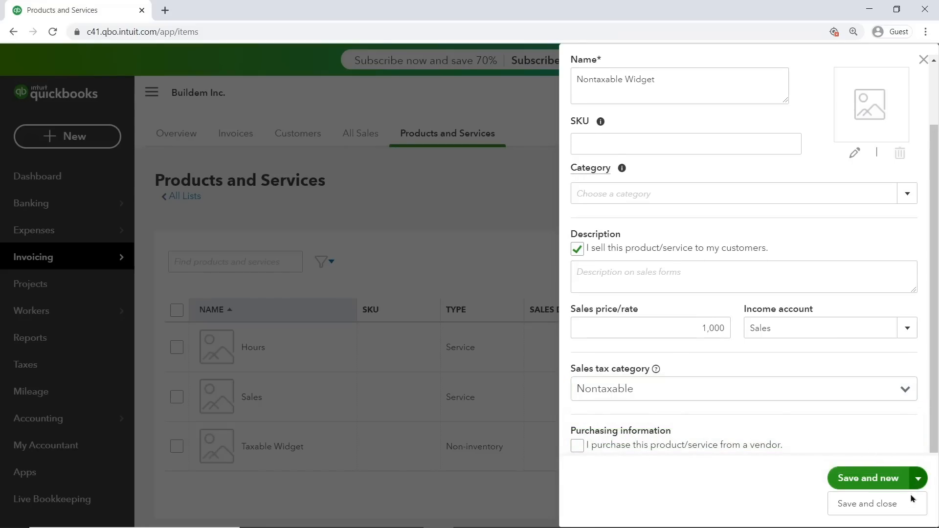
{"action": "left_click", "coordinate": [868, 504]}
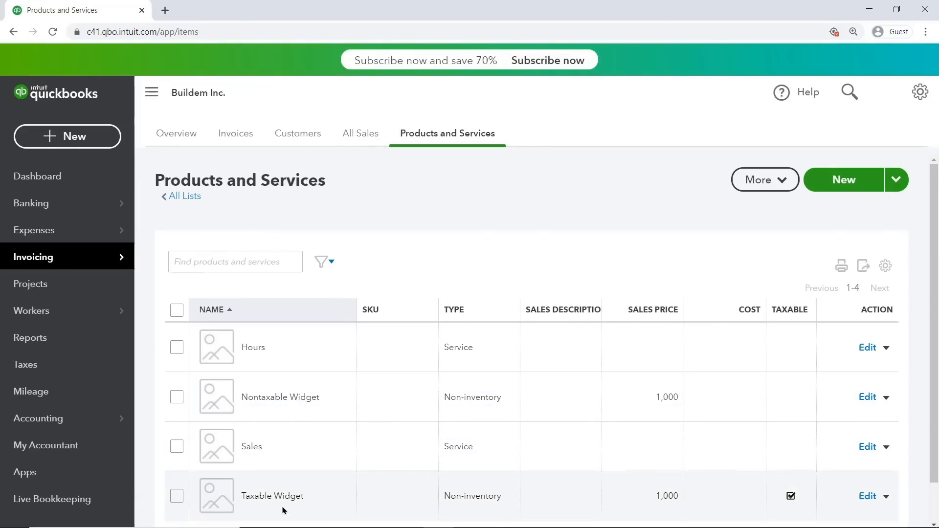
Return to the dashboard and create a new sales receipt for Taxable Customer.
{"action": "left_click", "coordinate": [73, 177]}
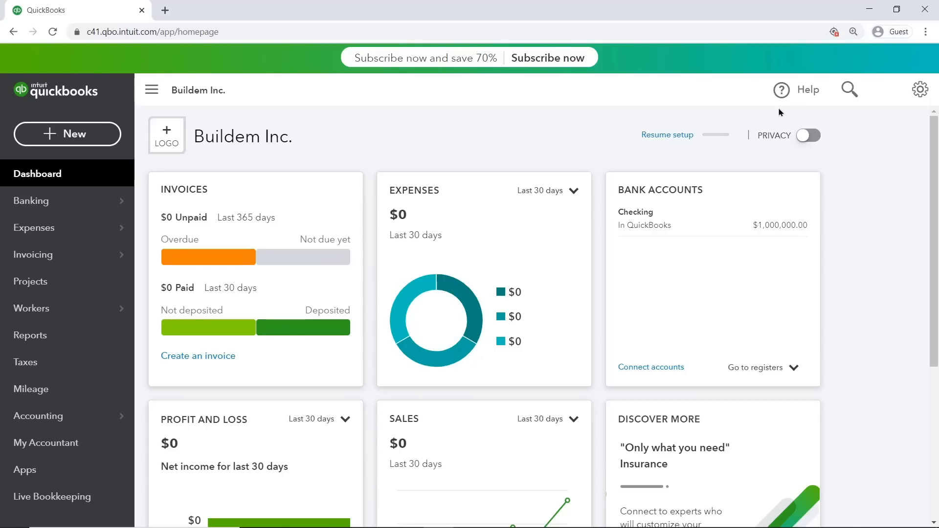
{"action": "left_click", "coordinate": [82, 145]}
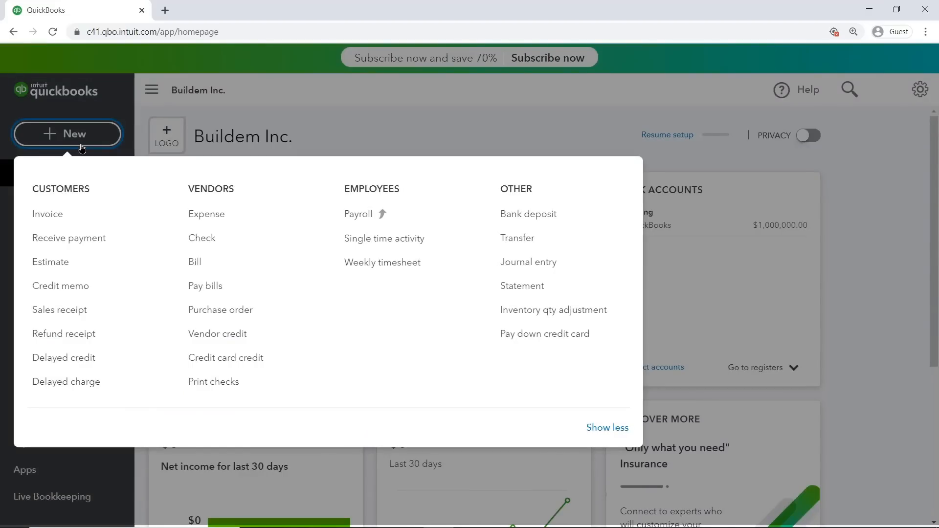
{"action": "left_click", "coordinate": [68, 313]}
{"action": "type", "text": "Ta"}
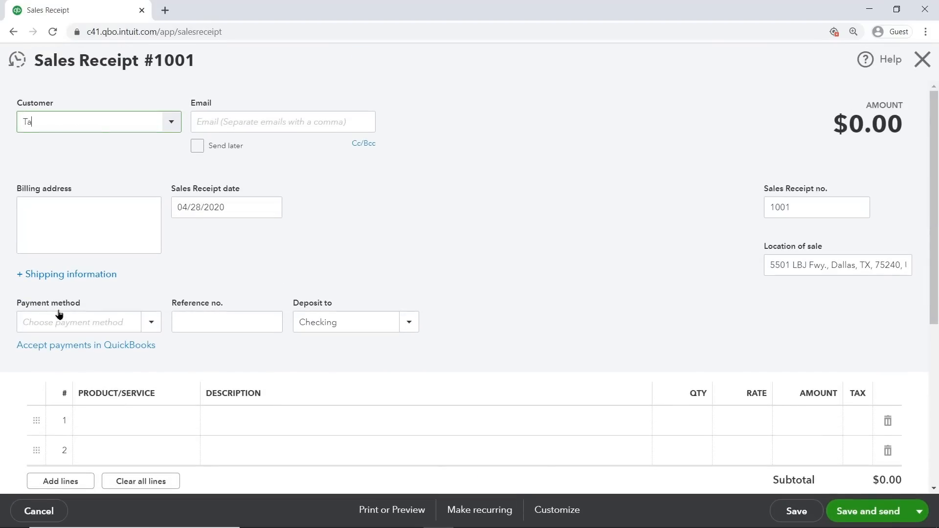
{"action": "type", "text": "xable Customer"}
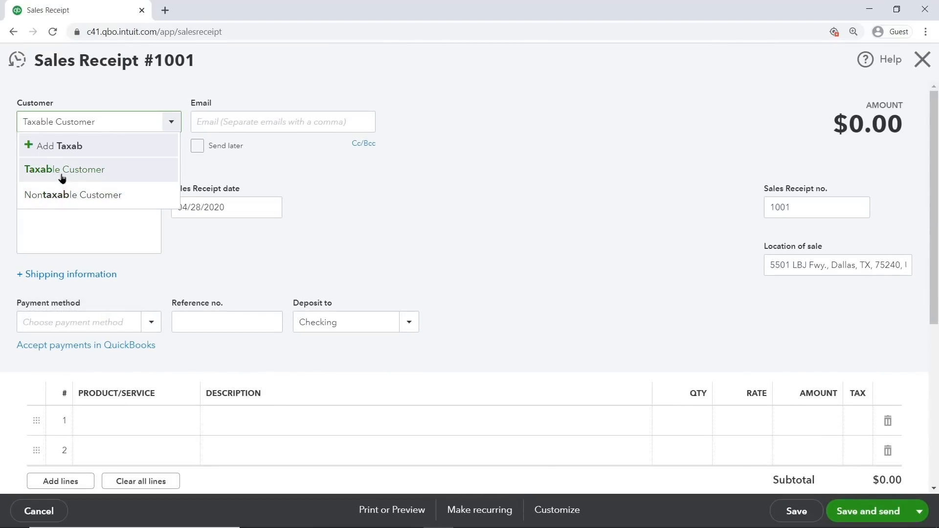
{"action": "left_click", "coordinate": [62, 177]}
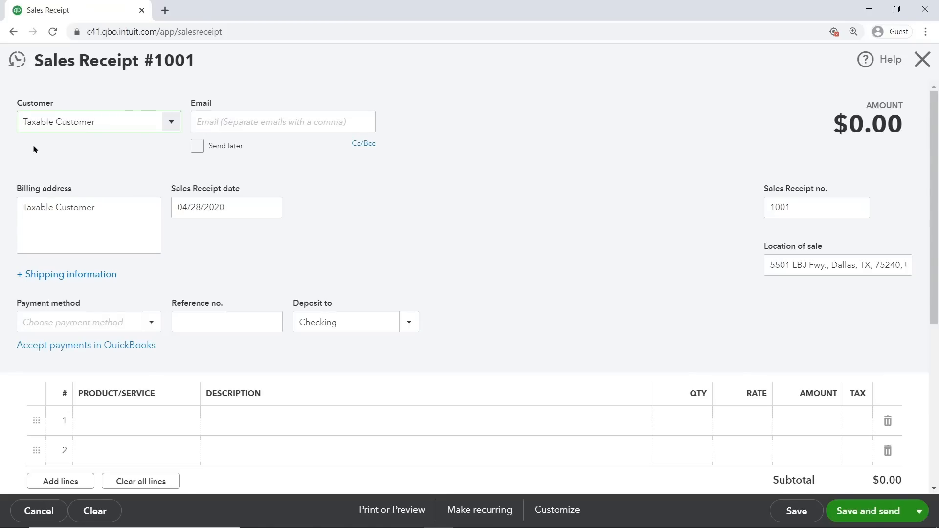
Set the sales receipt date to 03/28/2020 and the payment method to Credit Card.
{"action": "left_click", "coordinate": [187, 207]}
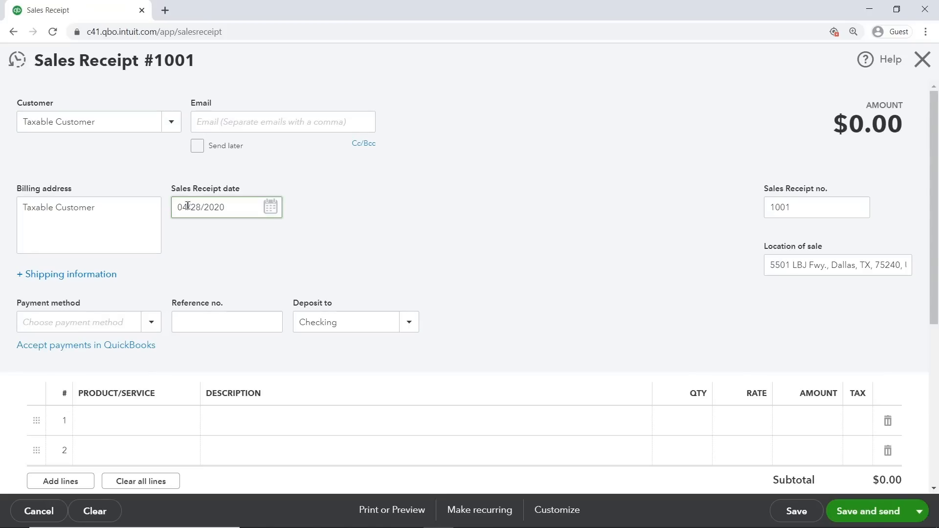
{"action": "type", "text": "3"}
{"action": "left_click", "coordinate": [151, 322]}
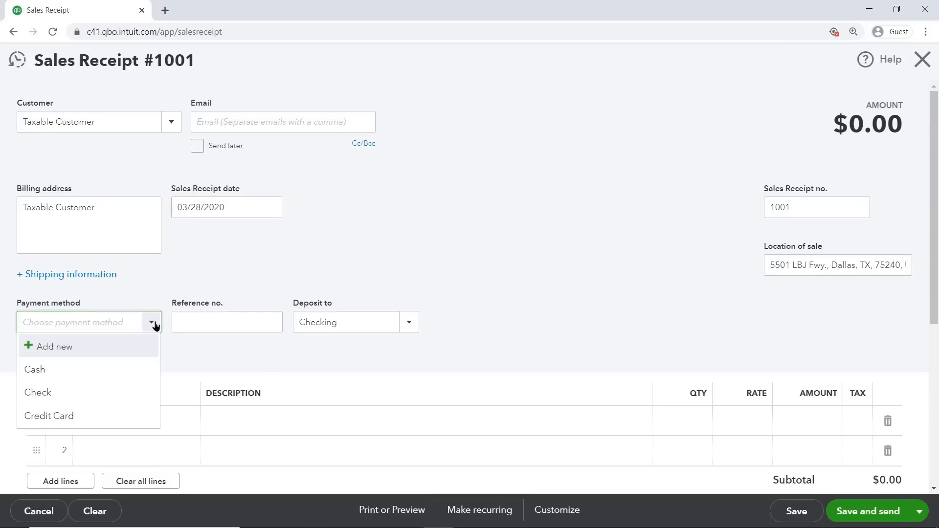
{"action": "left_click", "coordinate": [103, 415]}
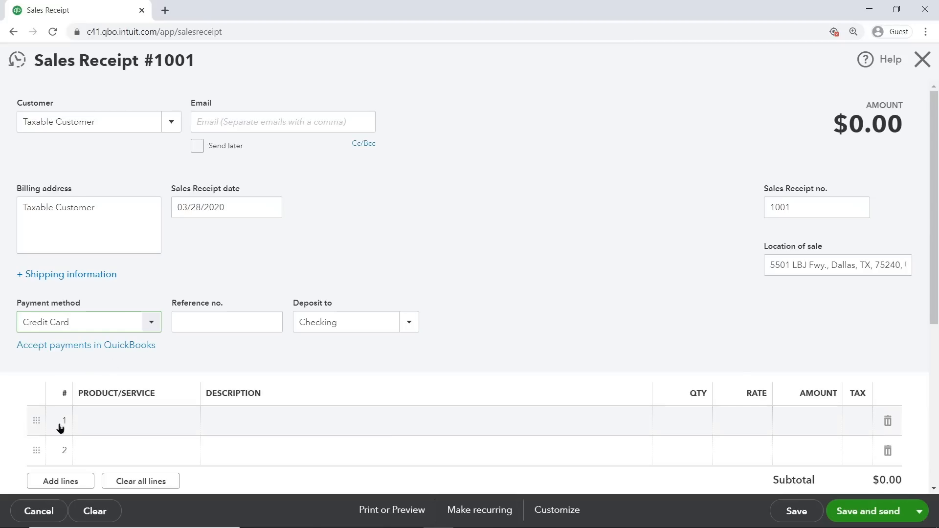
Add Taxable Widget on the receipt's first line with a quantity of 100.
{"action": "left_click", "coordinate": [98, 423]}
{"action": "type", "text": "Taxable Widget"}
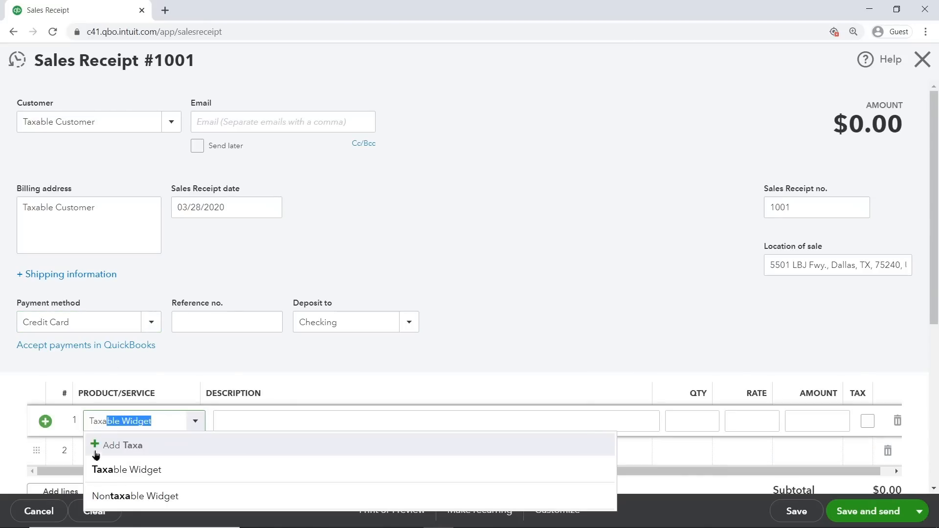
{"action": "left_click", "coordinate": [96, 470]}
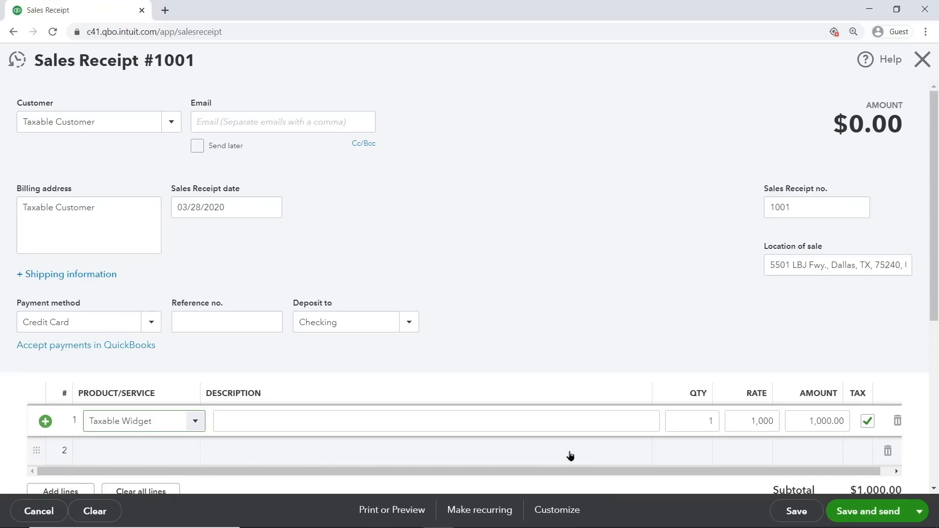
{"action": "left_click", "coordinate": [675, 422]}
{"action": "type", "text": "100"}
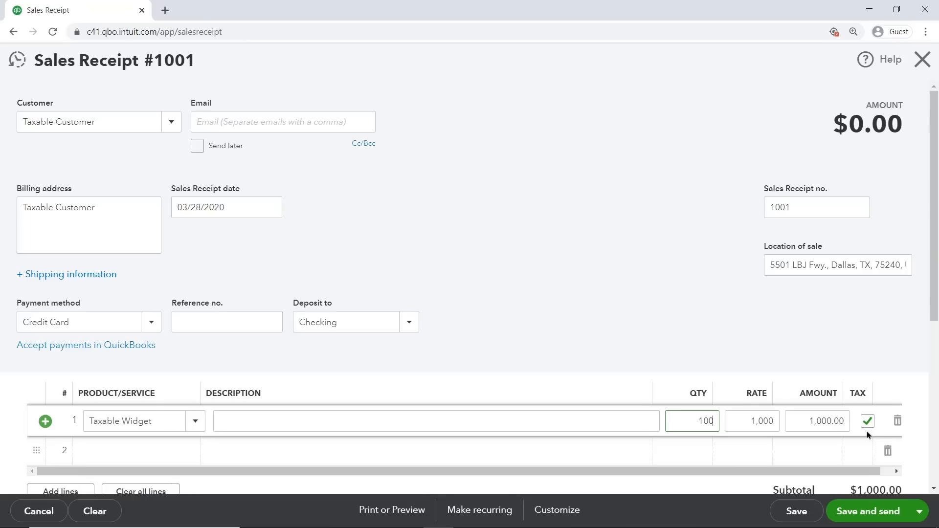
Review how the receipt's sales tax is calculated, including the agency rates, the shipping question and the tax category totals.
{"action": "left_click", "coordinate": [912, 422]}
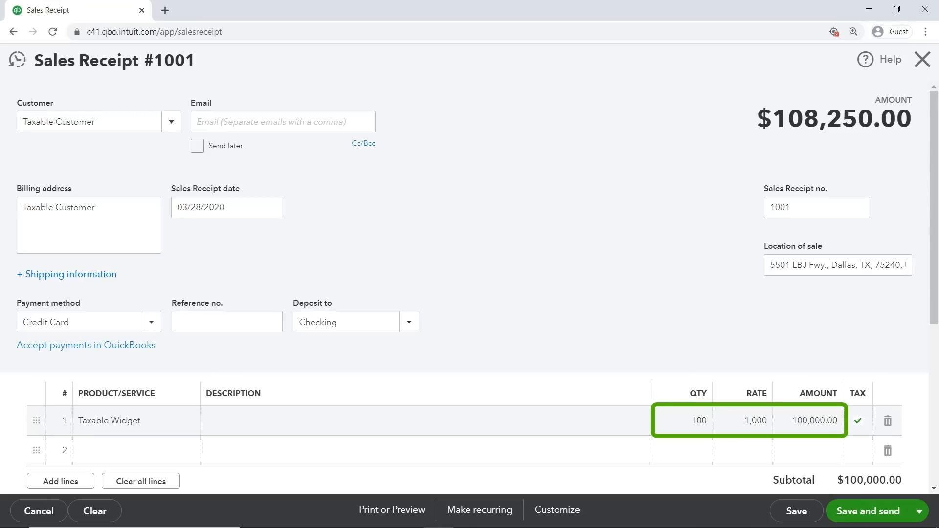
{"action": "left_click_drag", "start_coordinate": [929, 315], "coordinate": [936, 358]}
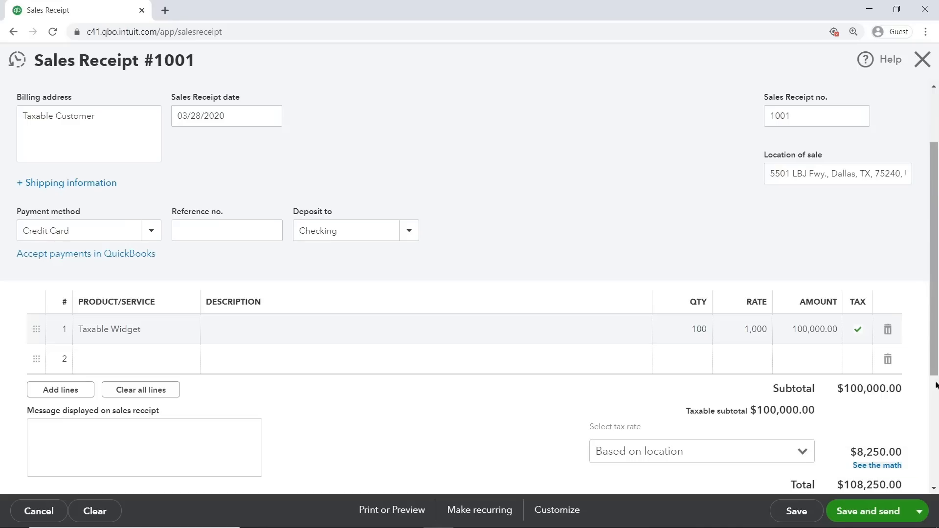
{"action": "left_click", "coordinate": [899, 466]}
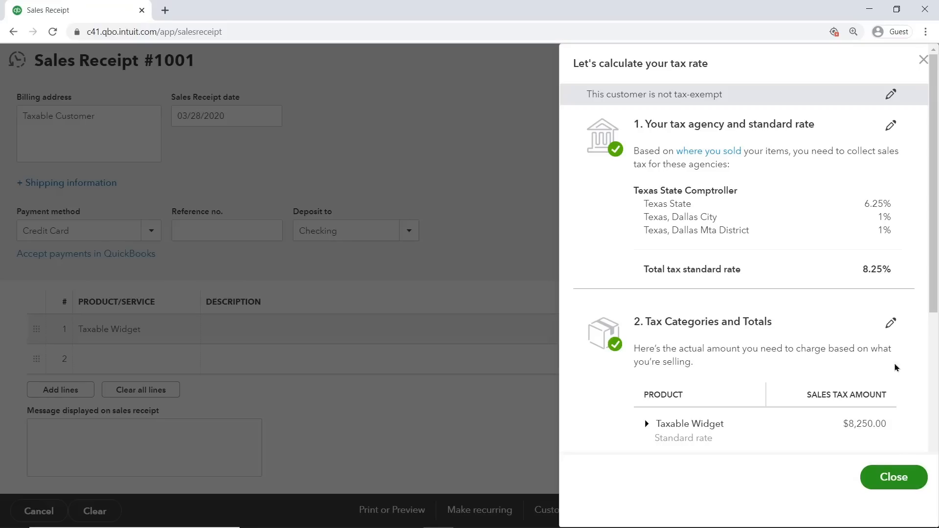
{"action": "left_click", "coordinate": [891, 129]}
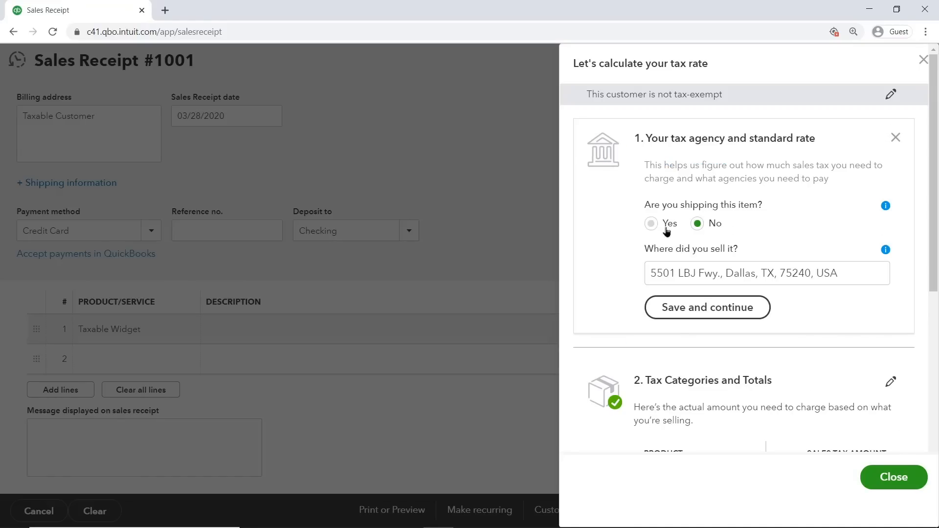
{"action": "left_click", "coordinate": [651, 226]}
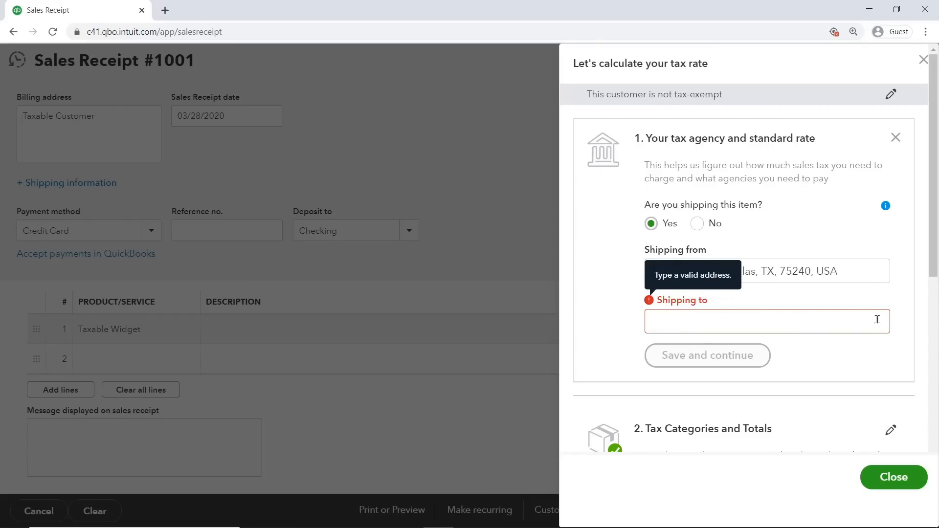
{"action": "left_click", "coordinate": [896, 138]}
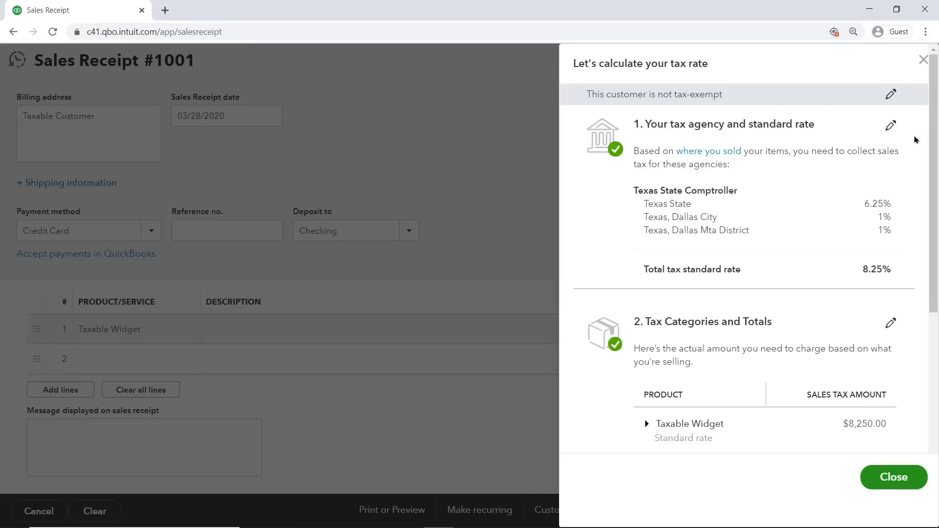
{"action": "left_click_drag", "start_coordinate": [930, 140], "coordinate": [932, 268]}
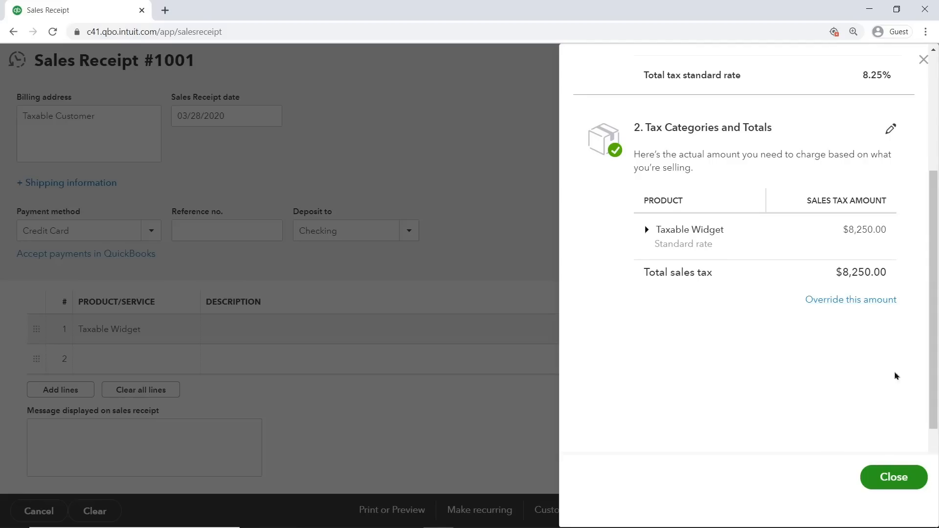
{"action": "left_click", "coordinate": [905, 478]}
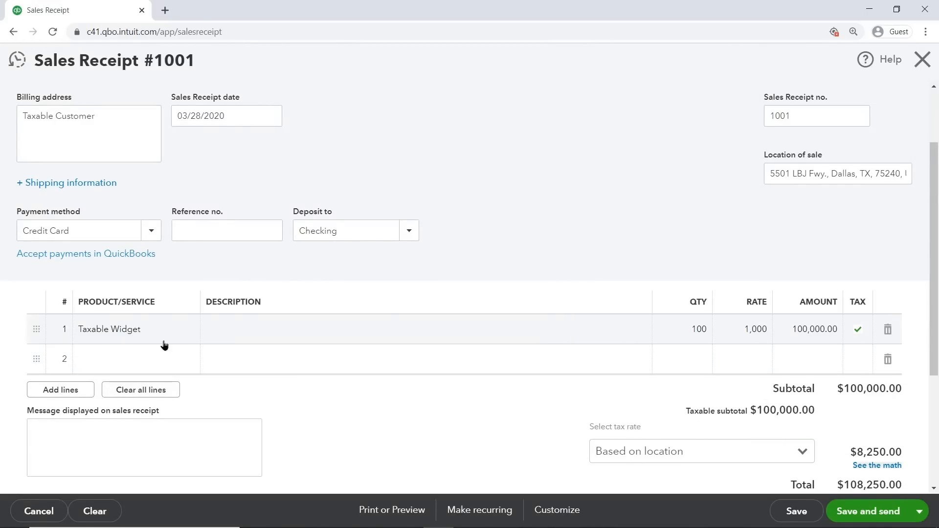
Add Nontaxable Widget on the receipt's second line with a quantity of 100.
{"action": "left_click", "coordinate": [142, 354]}
{"action": "type", "text": "nontax"}
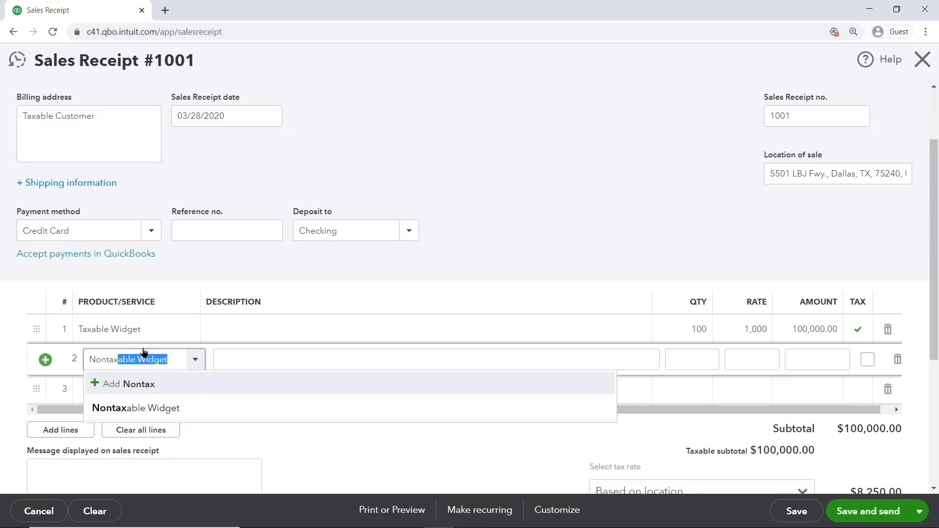
{"action": "left_click", "coordinate": [142, 407]}
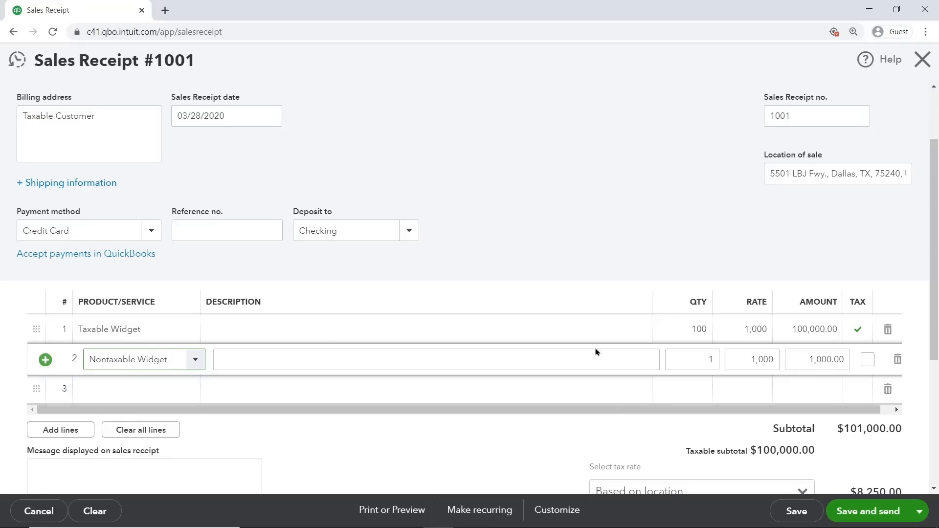
{"action": "left_click", "coordinate": [676, 359]}
{"action": "type", "text": "100"}
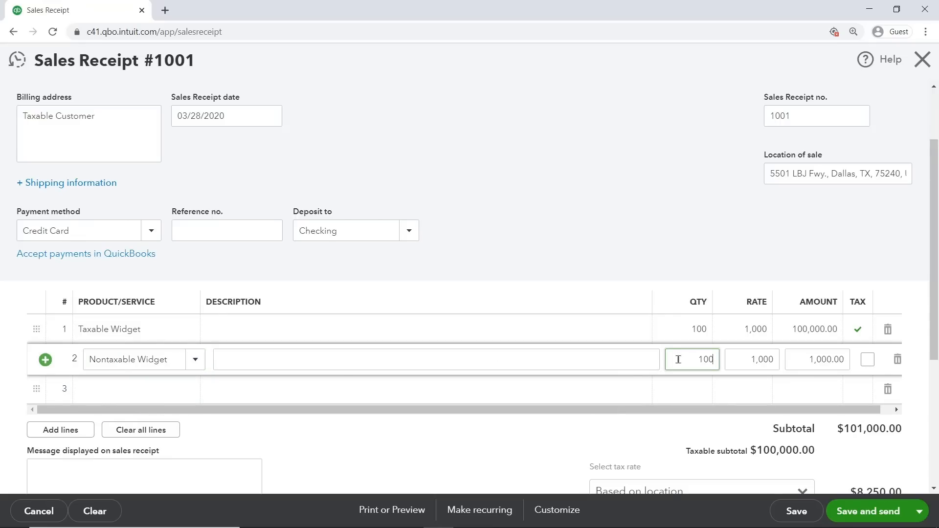
{"action": "left_click", "coordinate": [916, 303]}
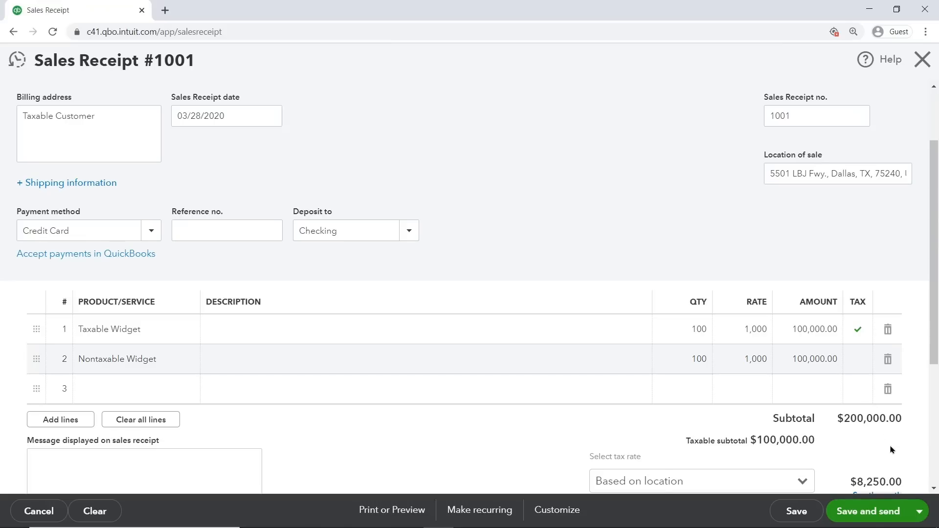
Save the completed sales receipt and start a new one for Nontaxable Customer.
{"action": "left_click", "coordinate": [919, 511]}
{"action": "left_click", "coordinate": [893, 473]}
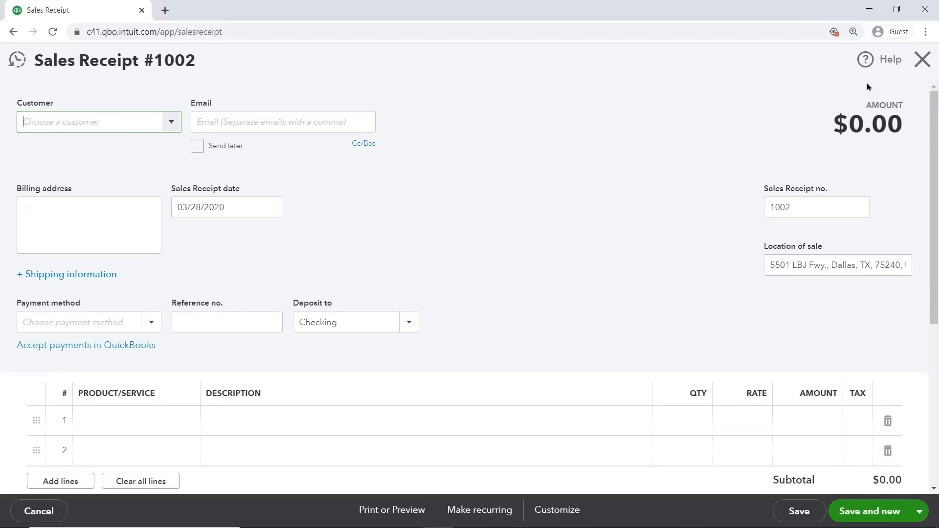
{"action": "scroll", "coordinate": [851, 73], "scroll_direction": "down", "scroll_amount": 1}
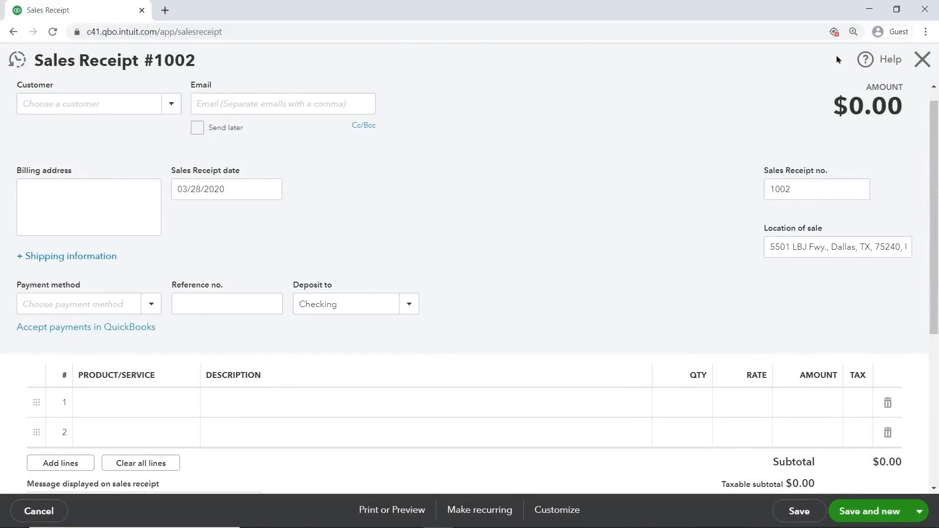
{"action": "left_click", "coordinate": [93, 104]}
{"action": "type", "text": "non"}
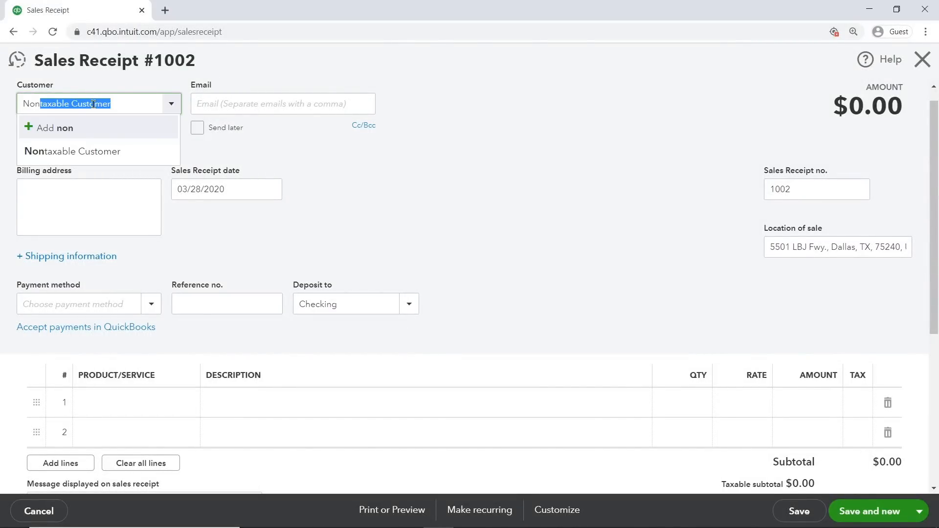
{"action": "left_click", "coordinate": [69, 151]}
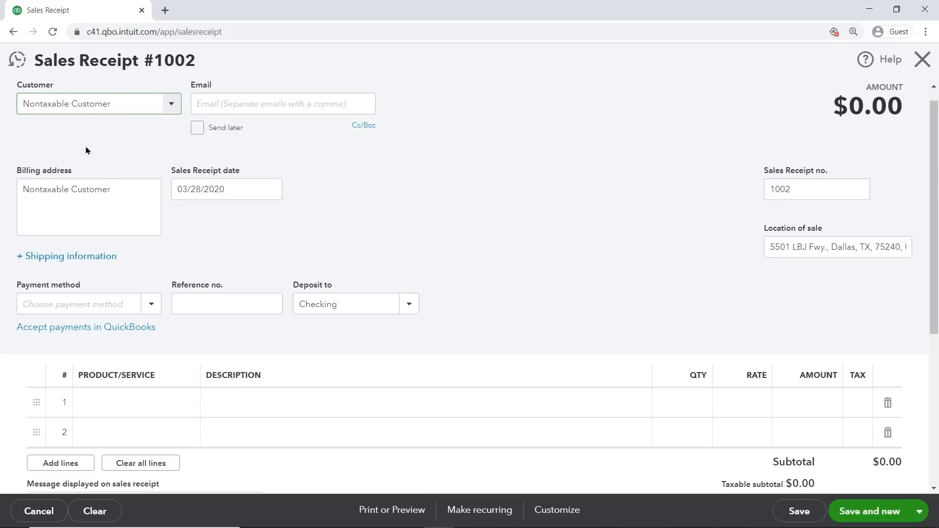
Keep 03/28/2020 as the new receipt's date and set its payment method to Credit Card.
{"action": "left_click_drag", "start_coordinate": [179, 189], "coordinate": [232, 194]}
{"action": "left_click", "coordinate": [234, 193]}
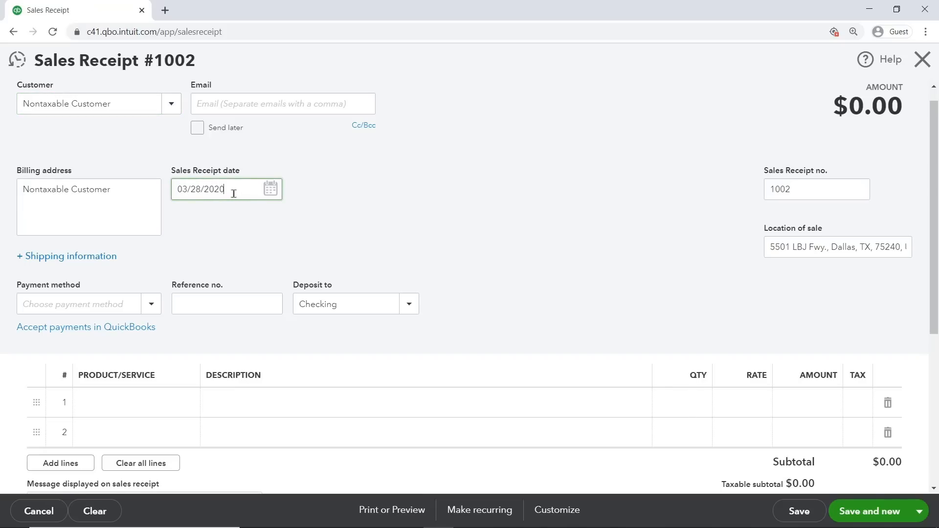
{"action": "left_click", "coordinate": [151, 304]}
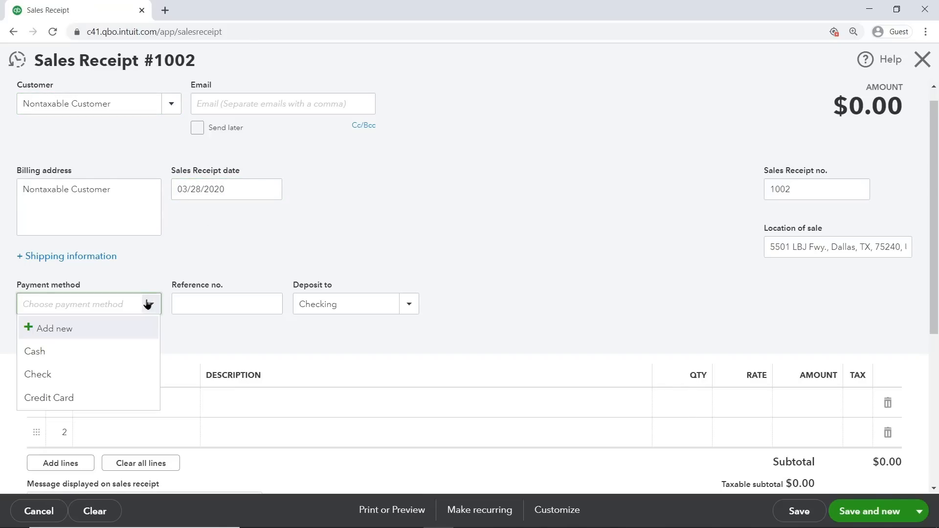
{"action": "left_click", "coordinate": [110, 397]}
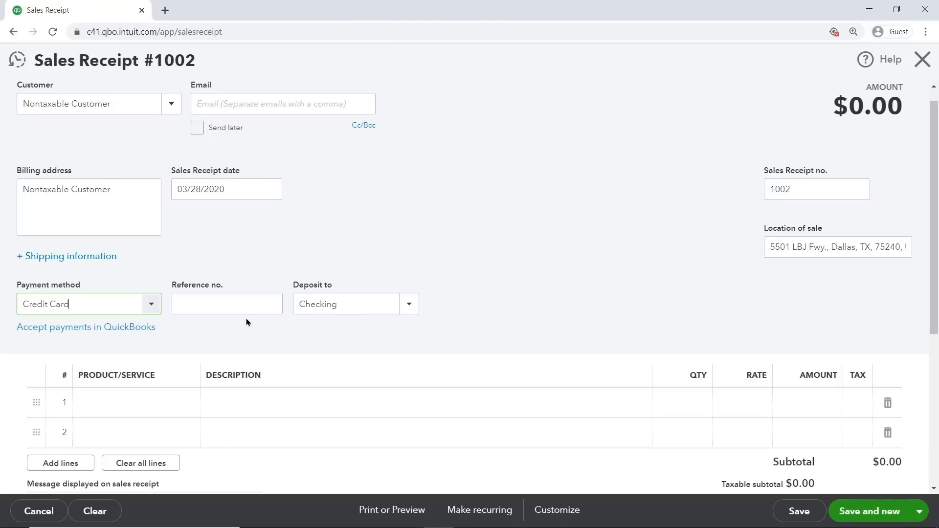
Add Taxable Widget with a quantity of 100 on the Nontaxable Customer receipt's first line and check the calculated tax.
{"action": "left_click", "coordinate": [100, 407]}
{"action": "type", "text": "Taxable Widget"}
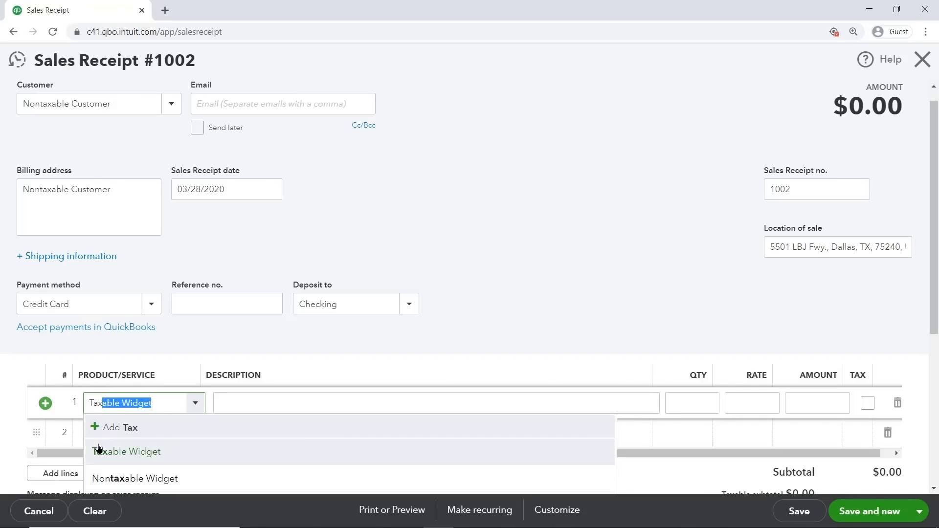
{"action": "left_click", "coordinate": [98, 450]}
{"action": "left_click", "coordinate": [668, 405]}
{"action": "type", "text": "00"}
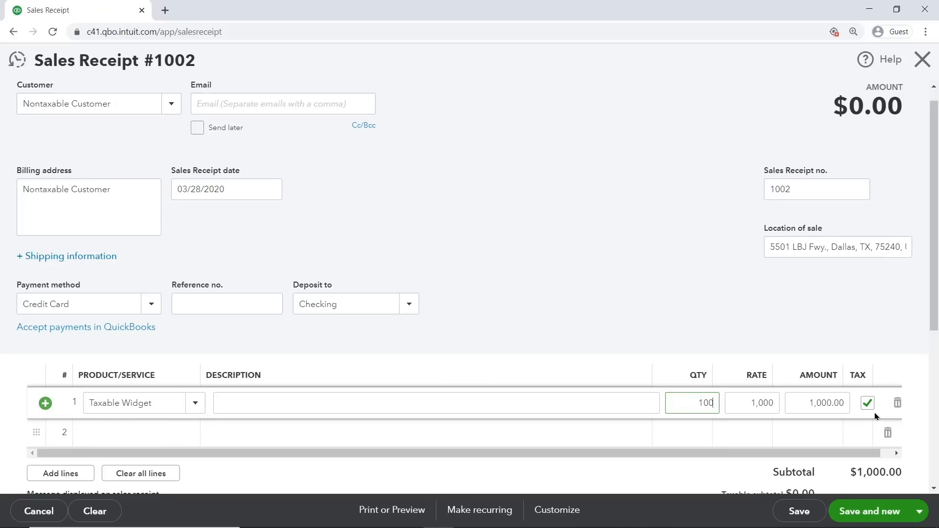
{"action": "left_click", "coordinate": [918, 415]}
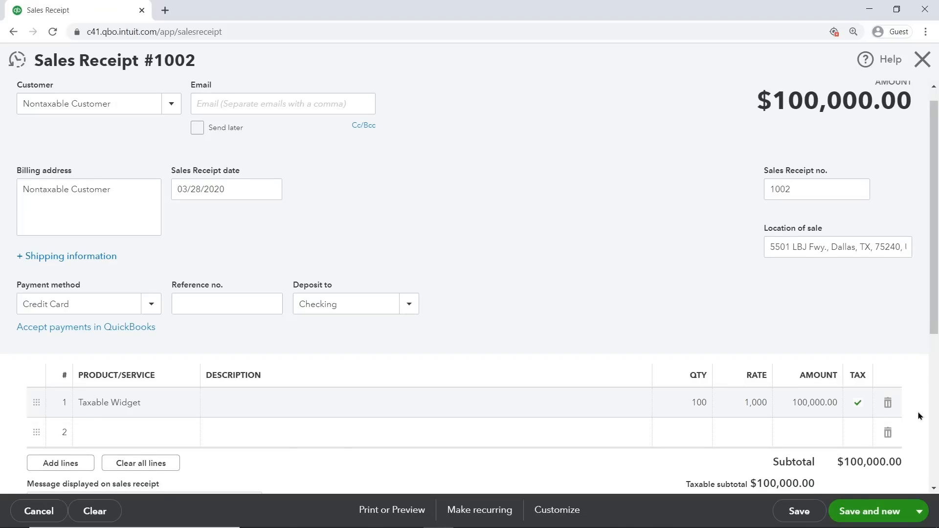
{"action": "left_click_drag", "start_coordinate": [934, 328], "coordinate": [938, 375]}
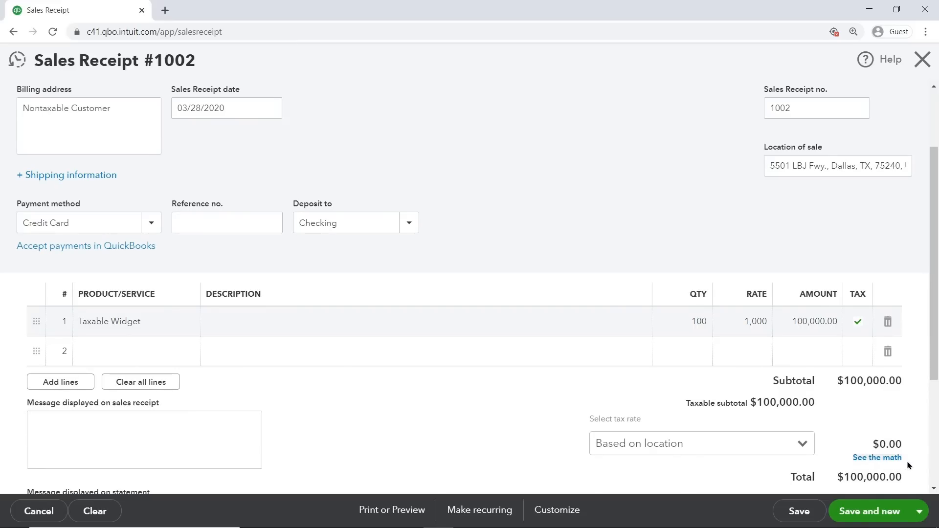
Add Nontaxable Widget with a quantity of 100 on the second line, then save and close the Nontaxable Customer receipt.
{"action": "left_click", "coordinate": [149, 355]}
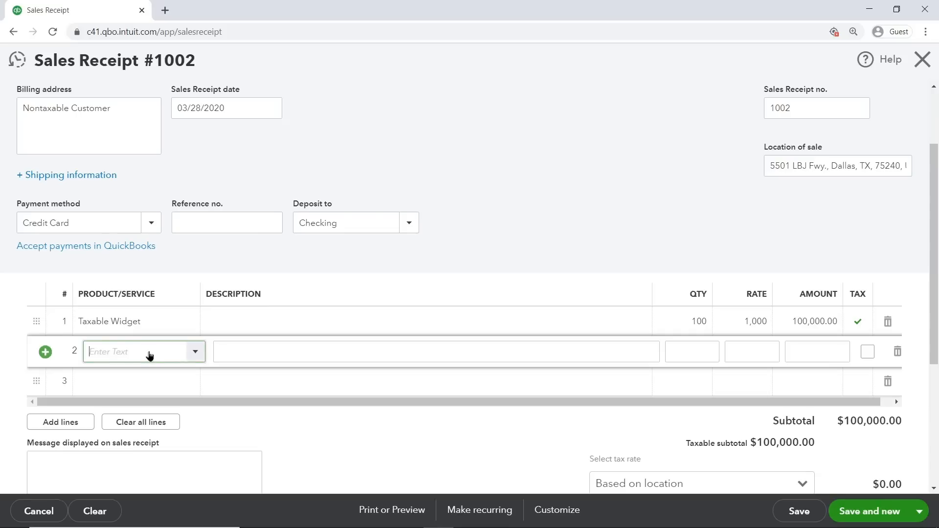
{"action": "type", "text": "non"}
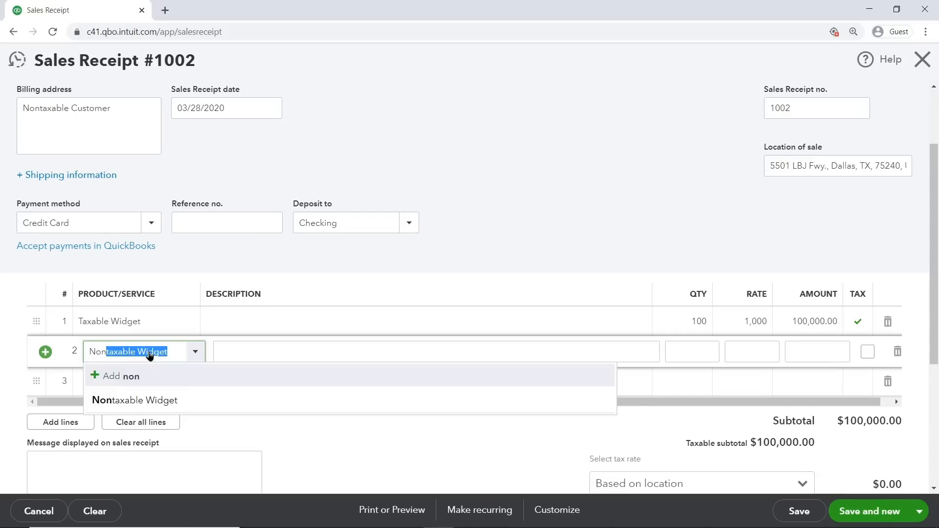
{"action": "left_click", "coordinate": [131, 399]}
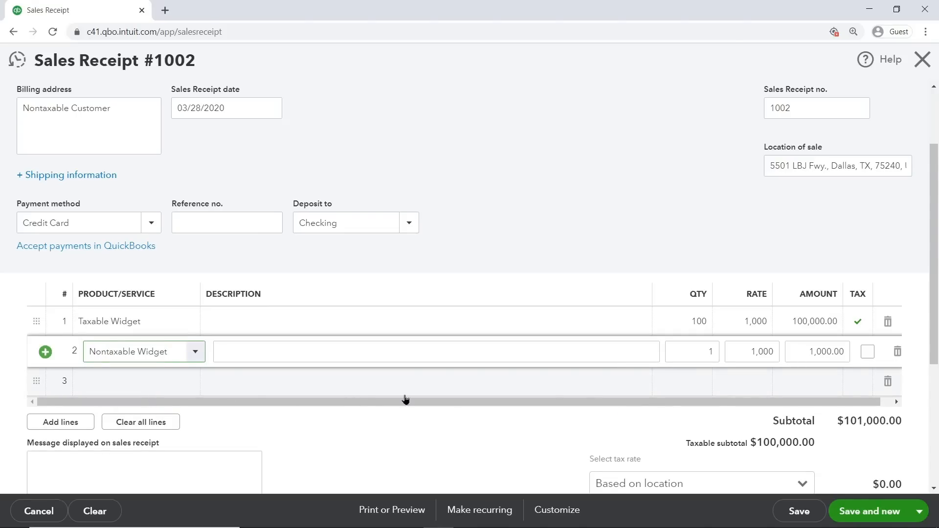
{"action": "left_click", "coordinate": [677, 356]}
{"action": "type", "text": "100"}
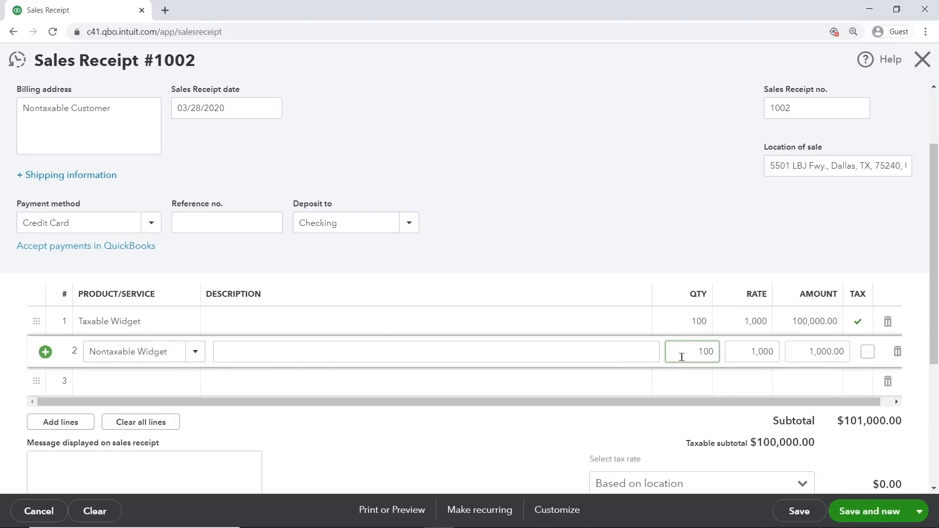
{"action": "left_click", "coordinate": [915, 362]}
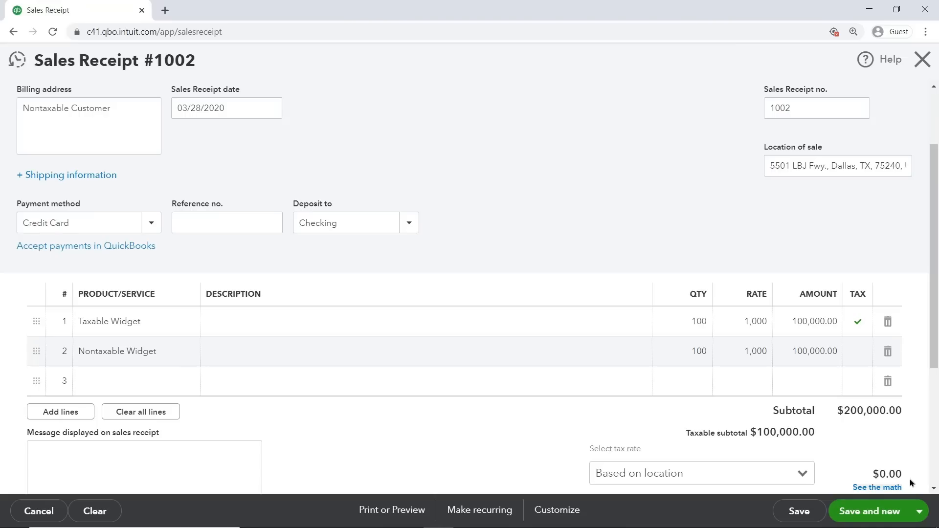
{"action": "left_click", "coordinate": [919, 511]}
{"action": "left_click", "coordinate": [887, 474]}
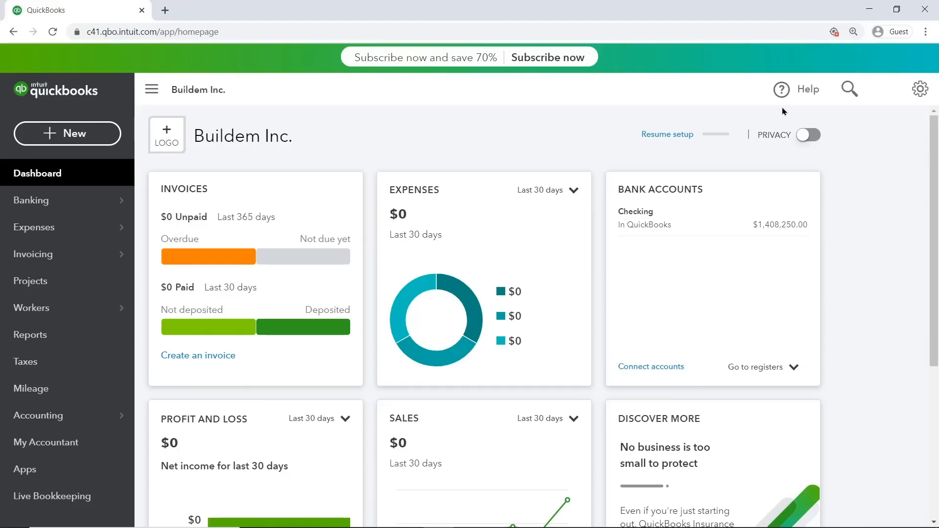
Open the sales tax liability report from the sales tax center and review the taxable and nontaxable amounts.
{"action": "left_click", "coordinate": [57, 371]}
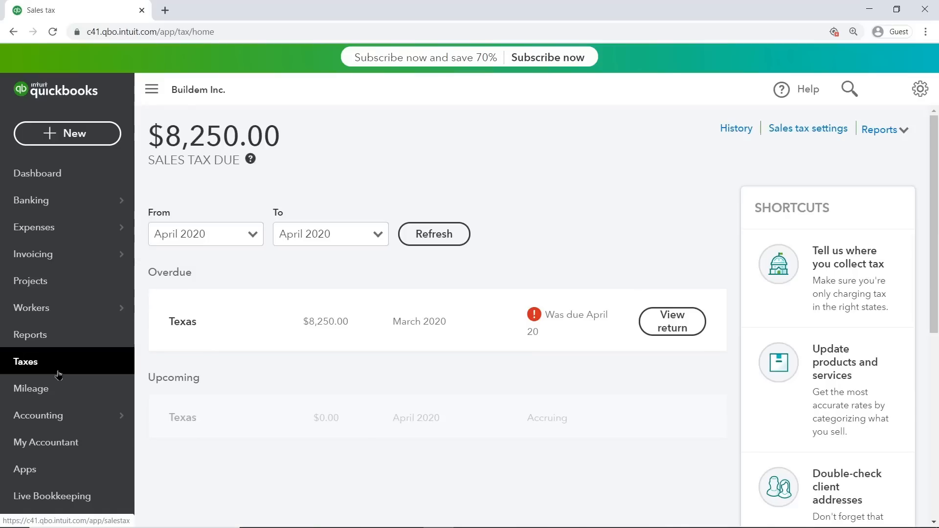
{"action": "left_click", "coordinate": [876, 130]}
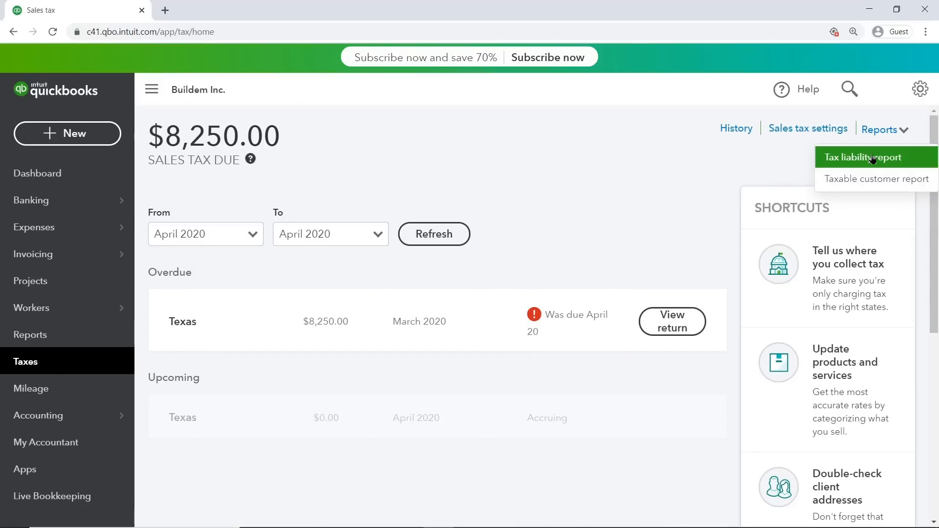
{"action": "left_click", "coordinate": [873, 157]}
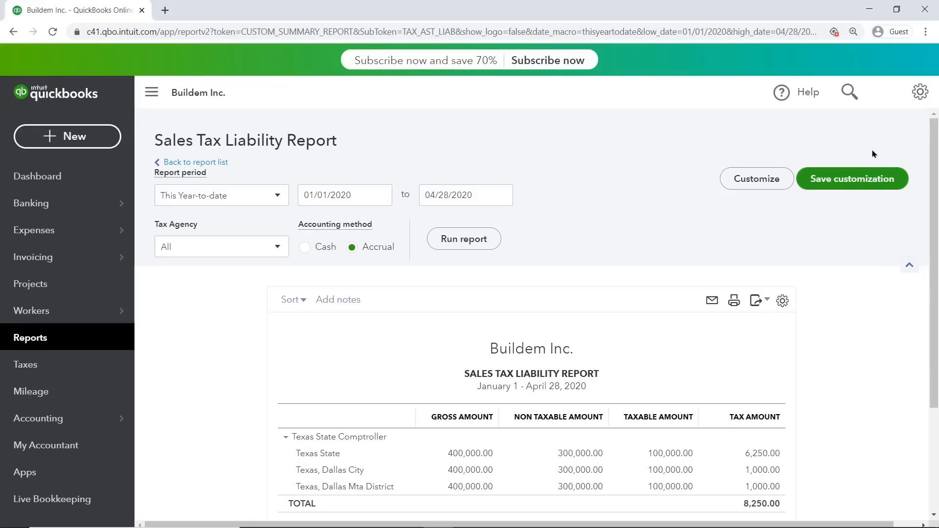
Open the March 2020 Texas return and start an adjustment with the reason Other (penalties, interest, rounding errors).
{"action": "left_click", "coordinate": [18, 360]}
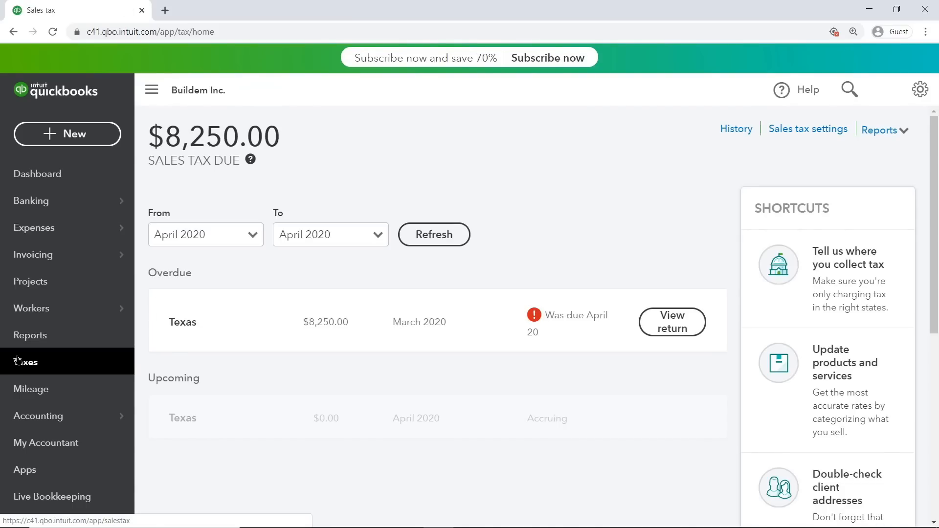
{"action": "left_click", "coordinate": [671, 333]}
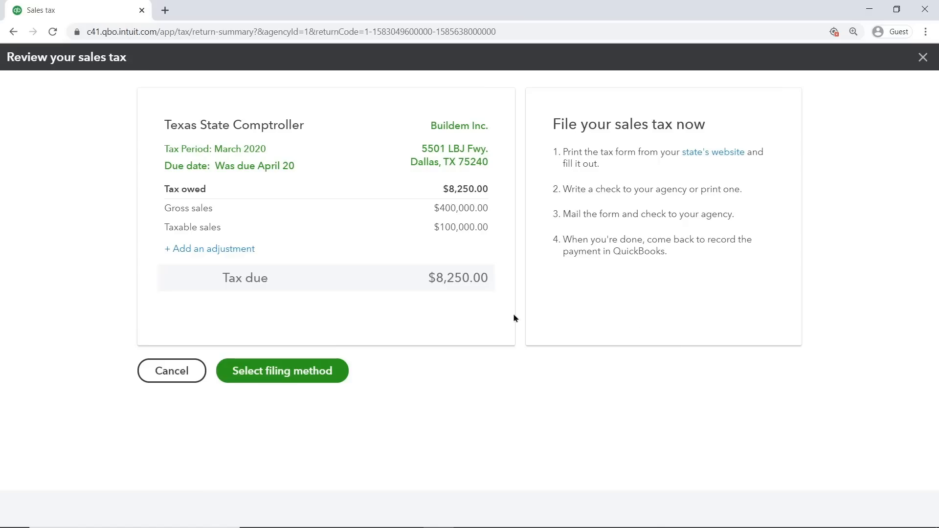
{"action": "left_click", "coordinate": [238, 250]}
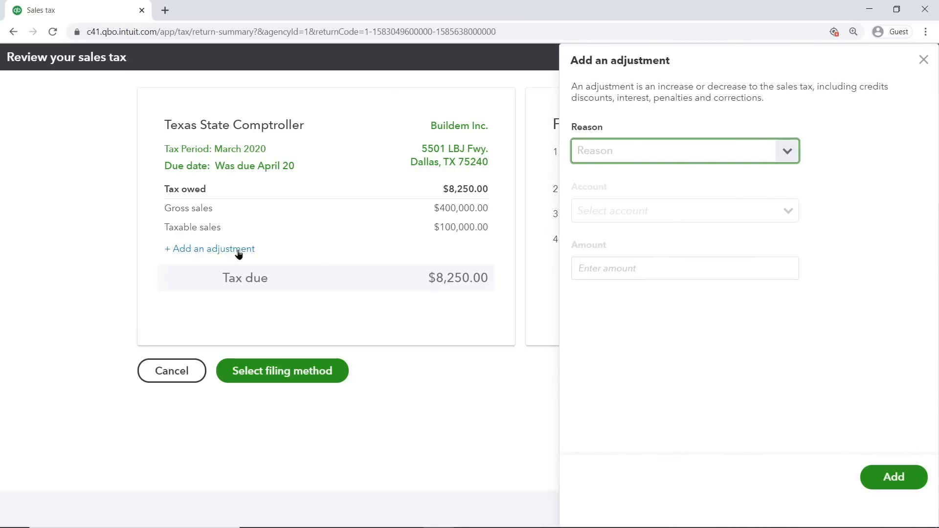
{"action": "left_click", "coordinate": [785, 155]}
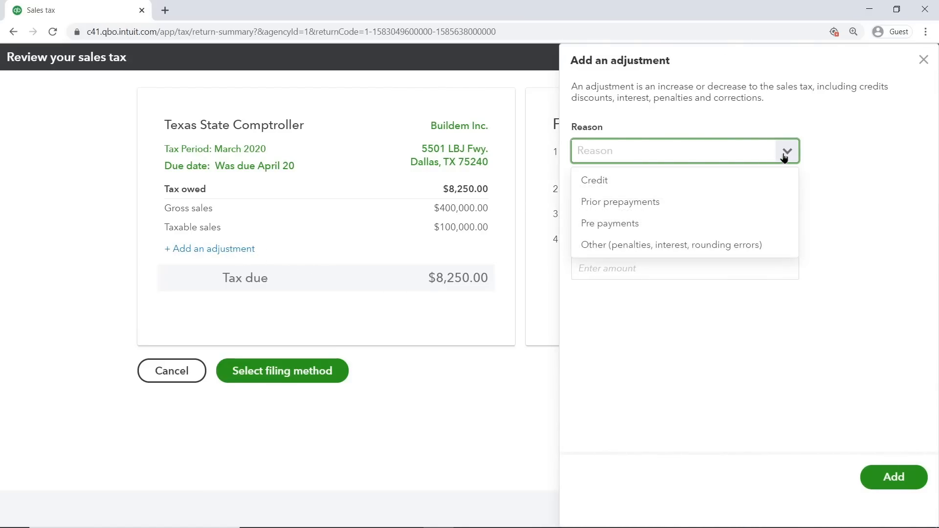
{"action": "left_click", "coordinate": [602, 245]}
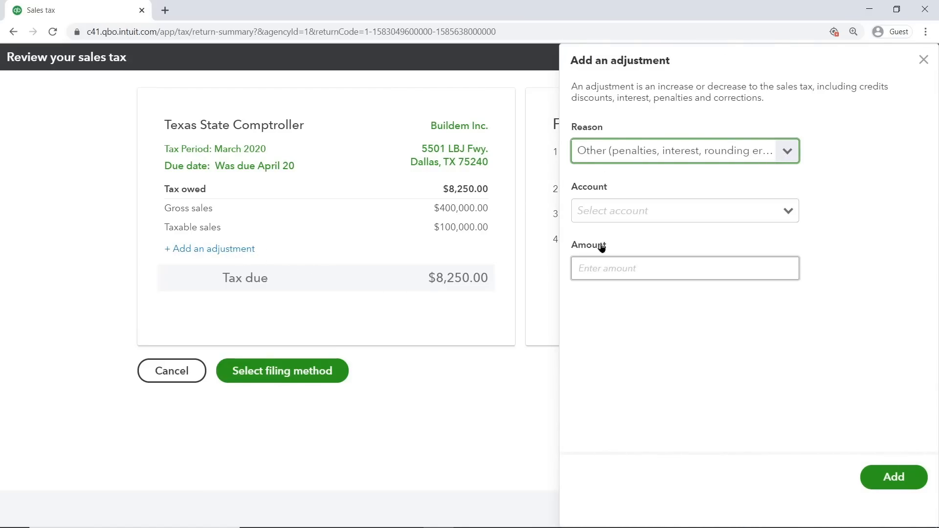
Assign the adjustment to the Miscellaneous Income account with an amount of 500 and add it to the return.
{"action": "left_click", "coordinate": [788, 212]}
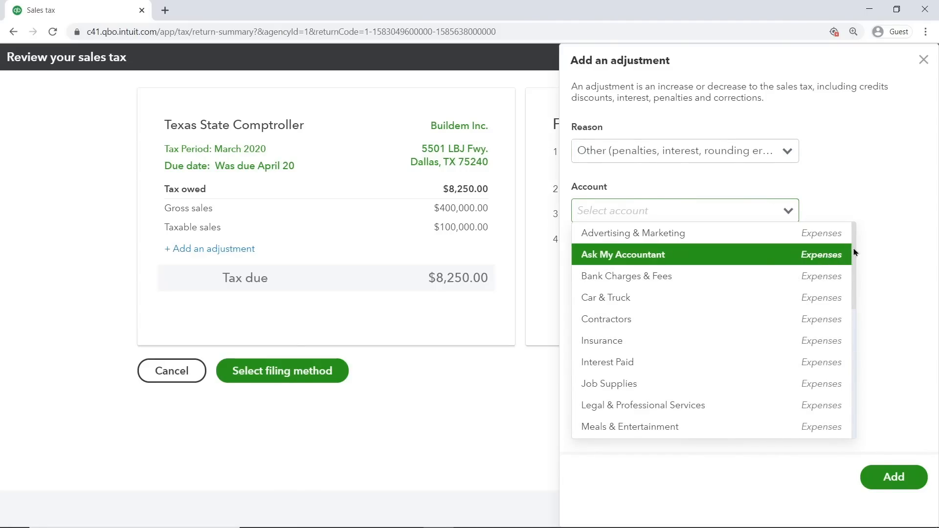
{"action": "left_click_drag", "start_coordinate": [856, 253], "coordinate": [857, 412]}
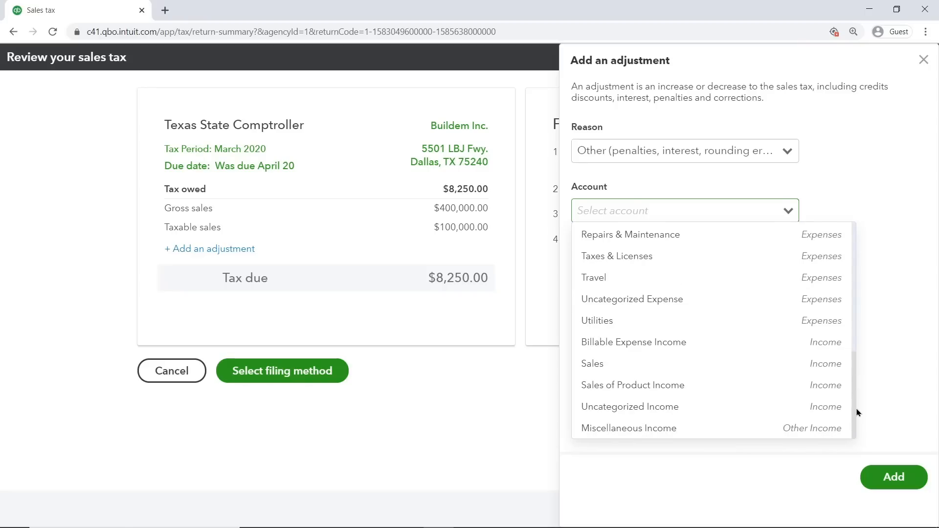
{"action": "left_click", "coordinate": [818, 430]}
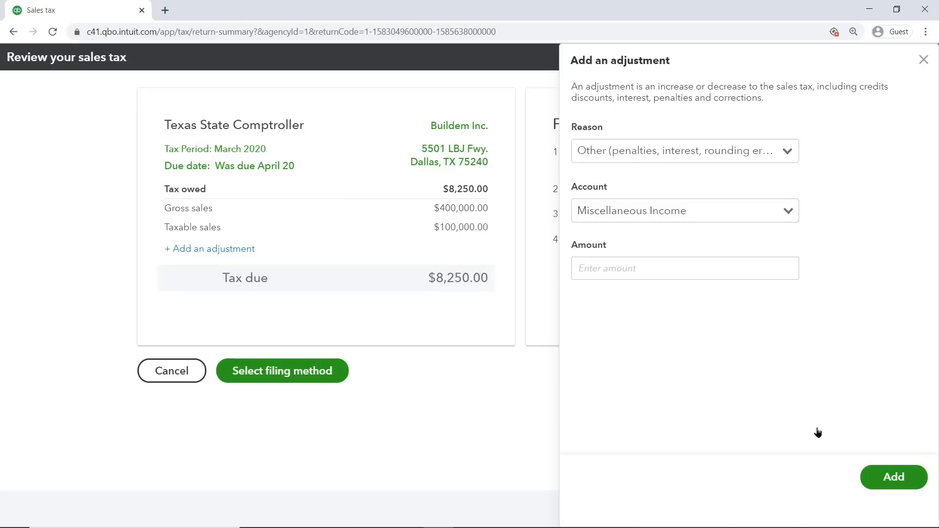
{"action": "left_click", "coordinate": [656, 268]}
{"action": "type", "text": "500"}
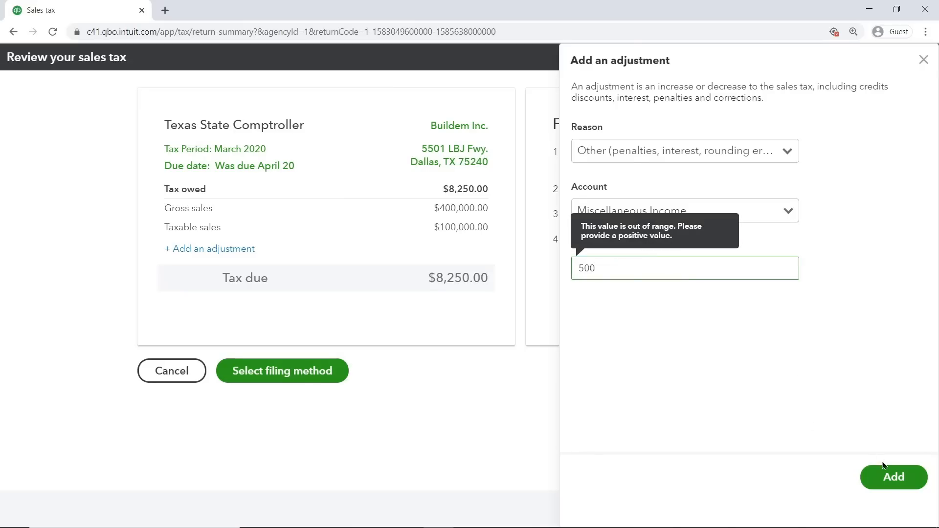
{"action": "left_click", "coordinate": [888, 477]}
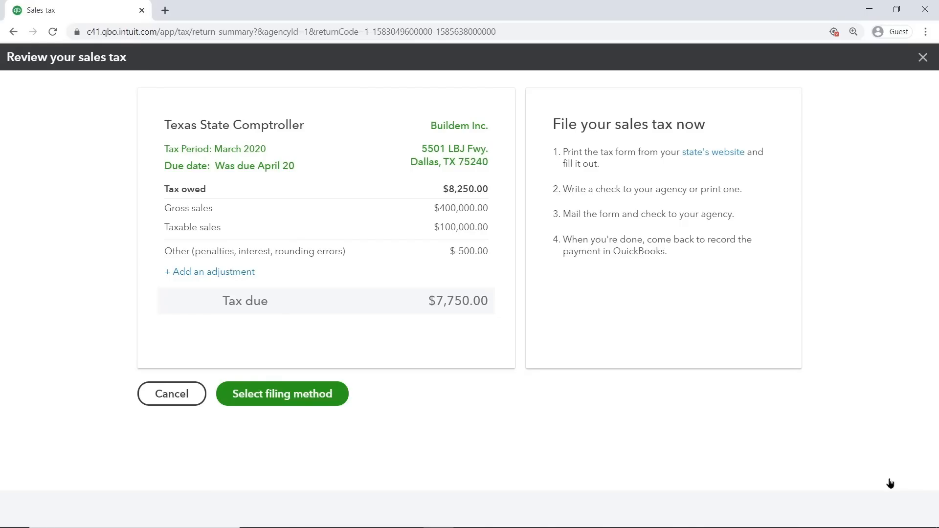
Choose to file the Texas return manually and record its payment dated 04/28/2020 from the Checking account.
{"action": "left_click", "coordinate": [332, 401]}
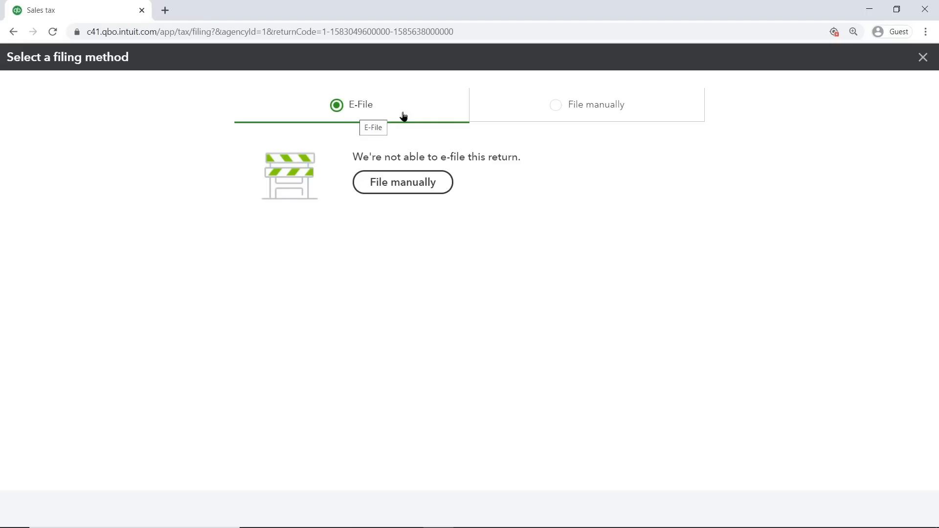
{"action": "left_click", "coordinate": [571, 120]}
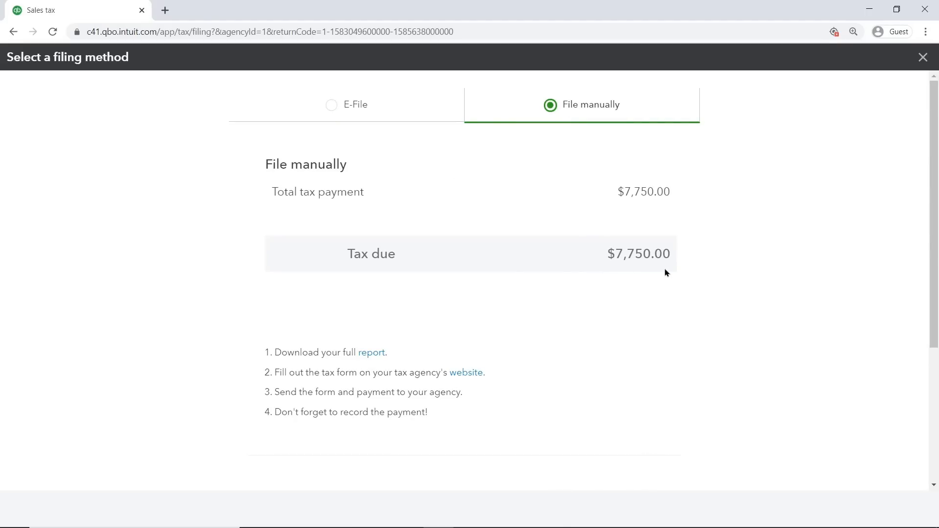
{"action": "left_click_drag", "start_coordinate": [932, 301], "coordinate": [929, 434]}
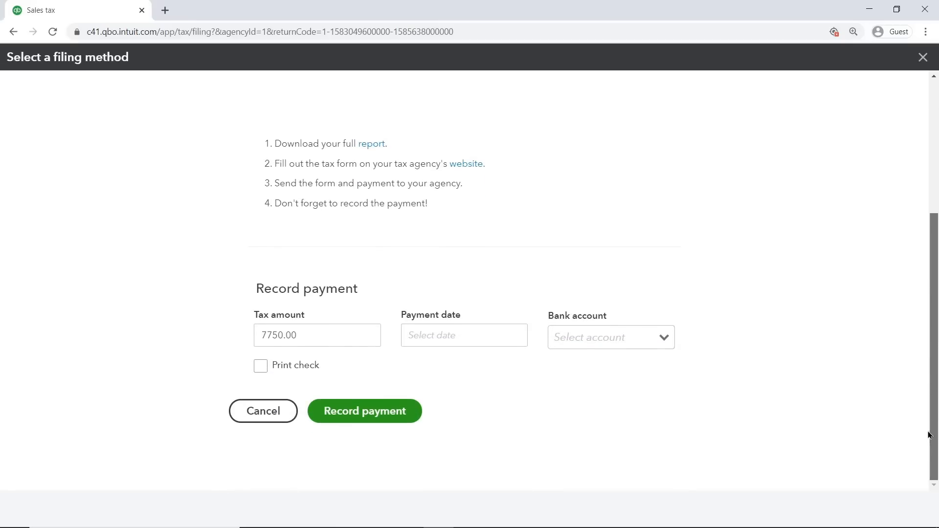
{"action": "left_click", "coordinate": [484, 331]}
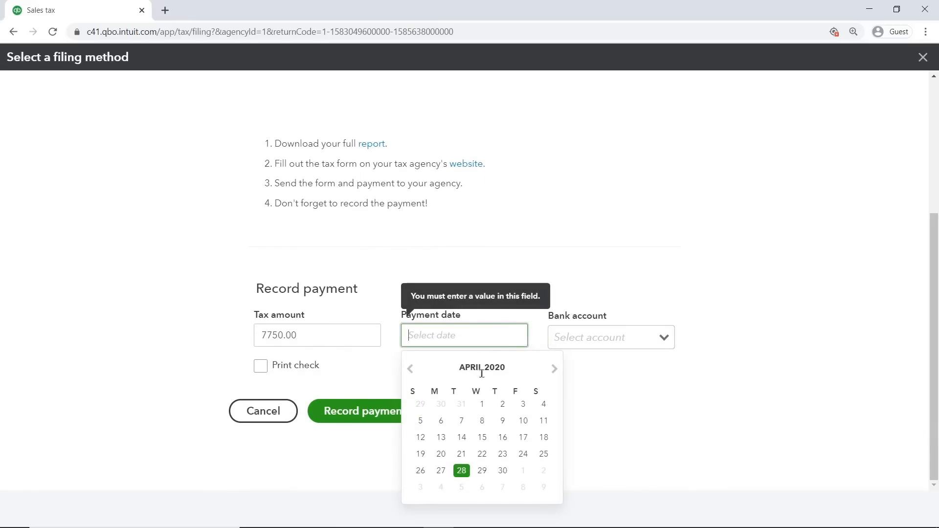
{"action": "left_click", "coordinate": [461, 471]}
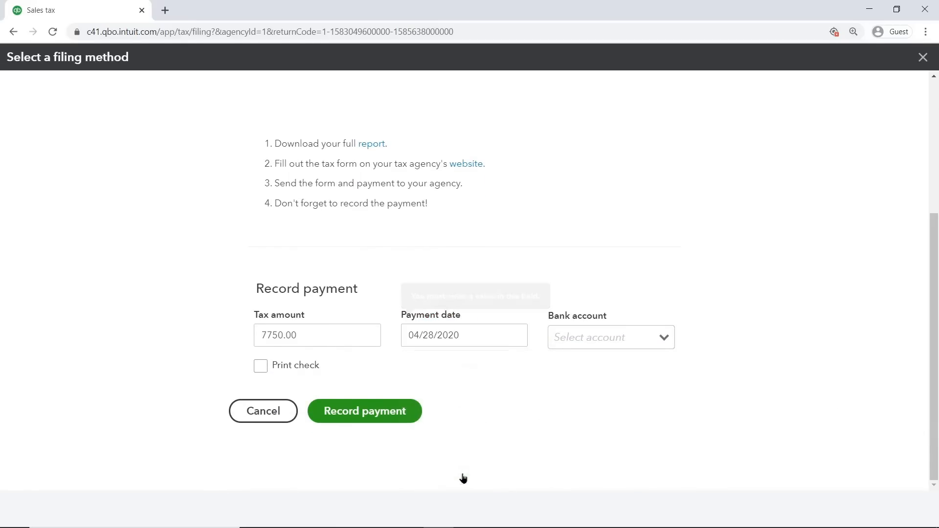
{"action": "left_click", "coordinate": [657, 348]}
{"action": "left_click", "coordinate": [634, 385]}
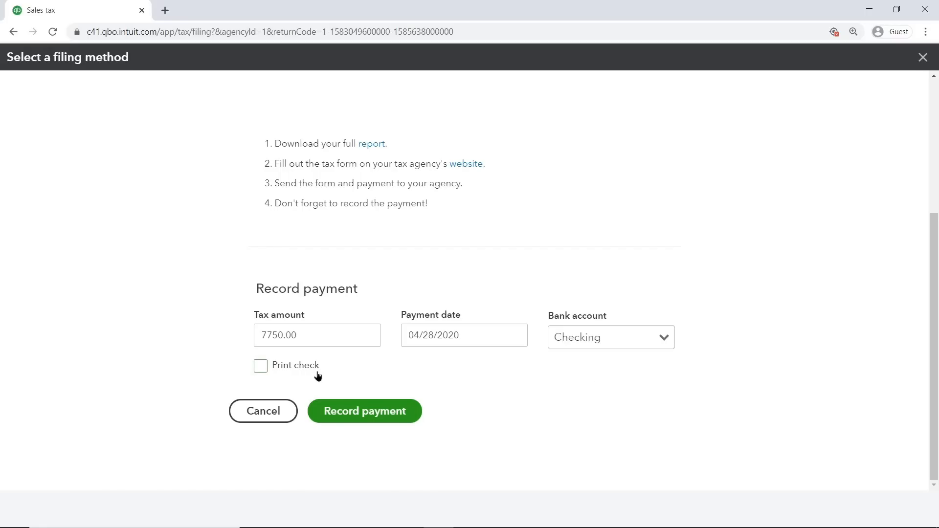
{"action": "left_click", "coordinate": [333, 421]}
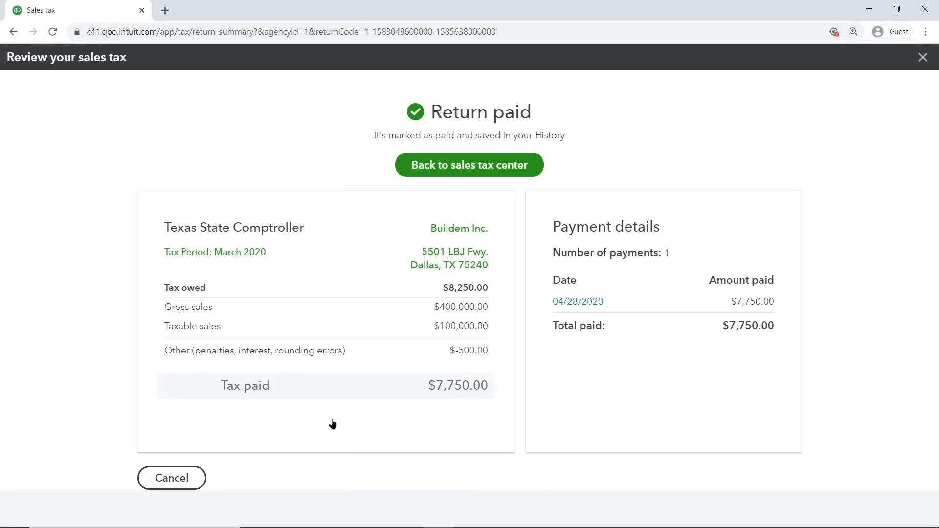
Review the paid returns in the sales tax center's history and return to the company dashboard.
{"action": "left_click", "coordinate": [420, 176]}
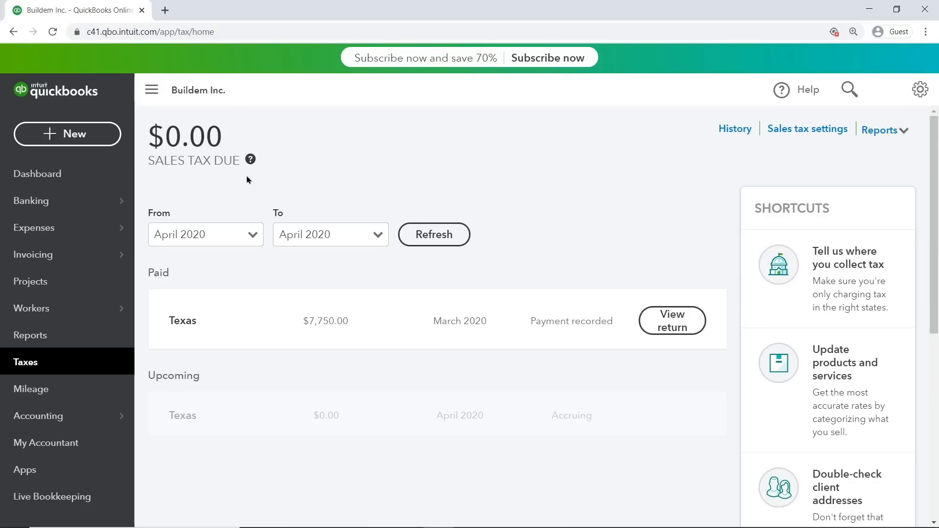
{"action": "left_click", "coordinate": [729, 130]}
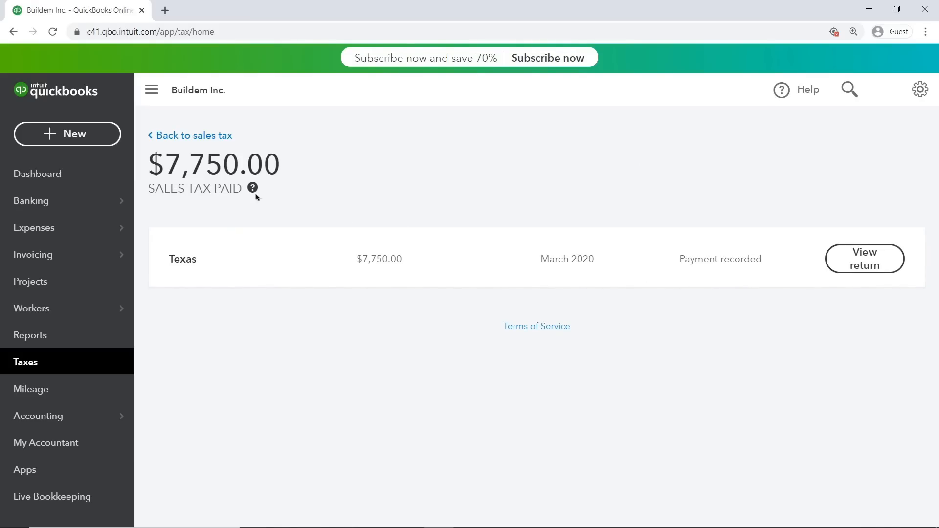
{"action": "left_click", "coordinate": [74, 170]}
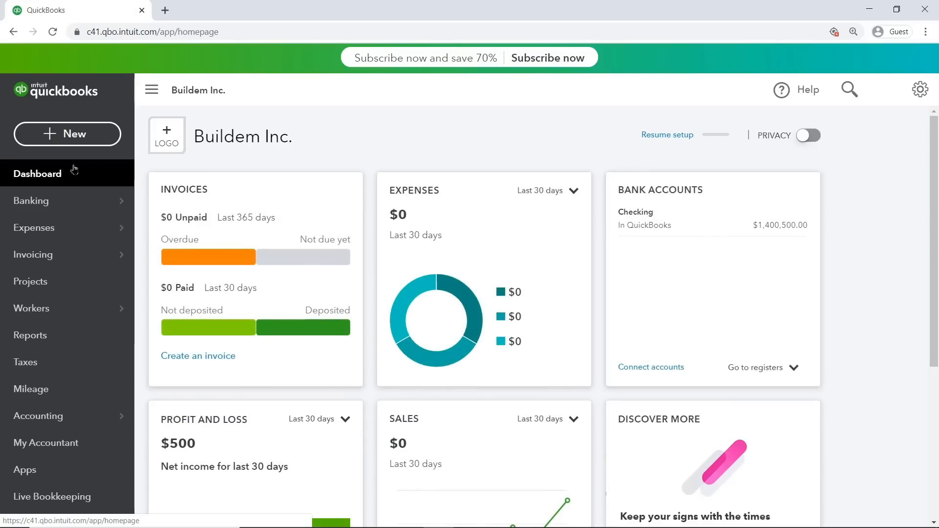